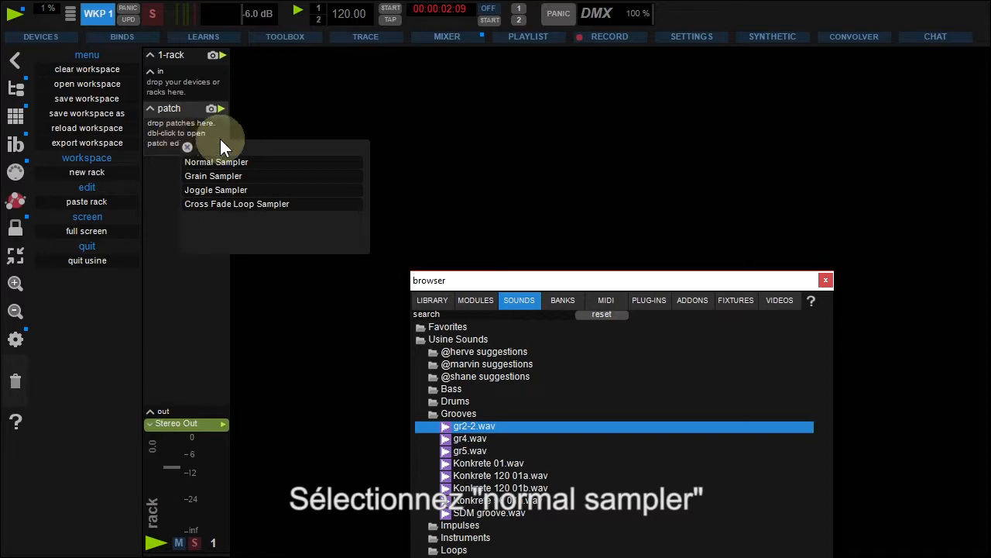
Load gr2-2.wav as a Normal Sampler patch and place that patch on line 1 of the grid in section 1
left_click(254, 161)
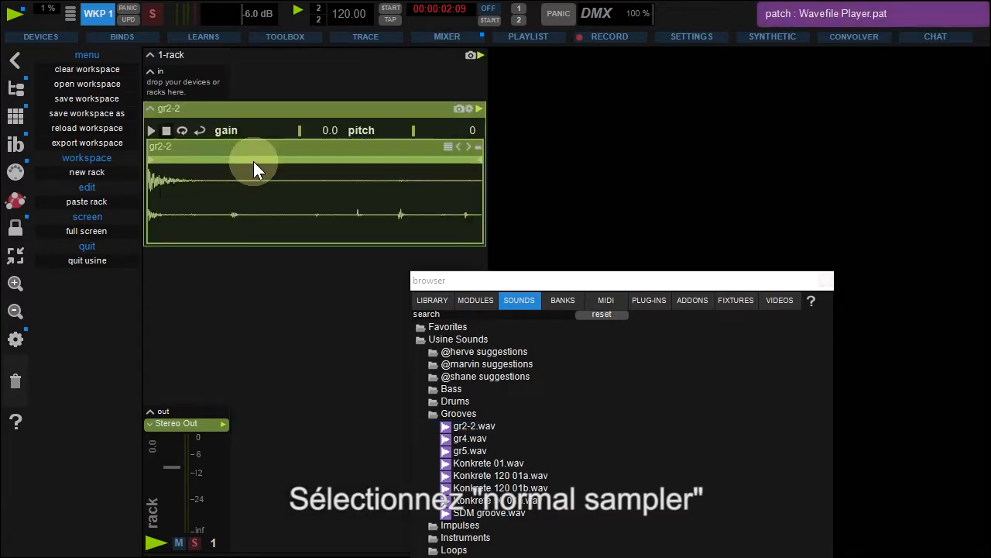
left_click(826, 279)
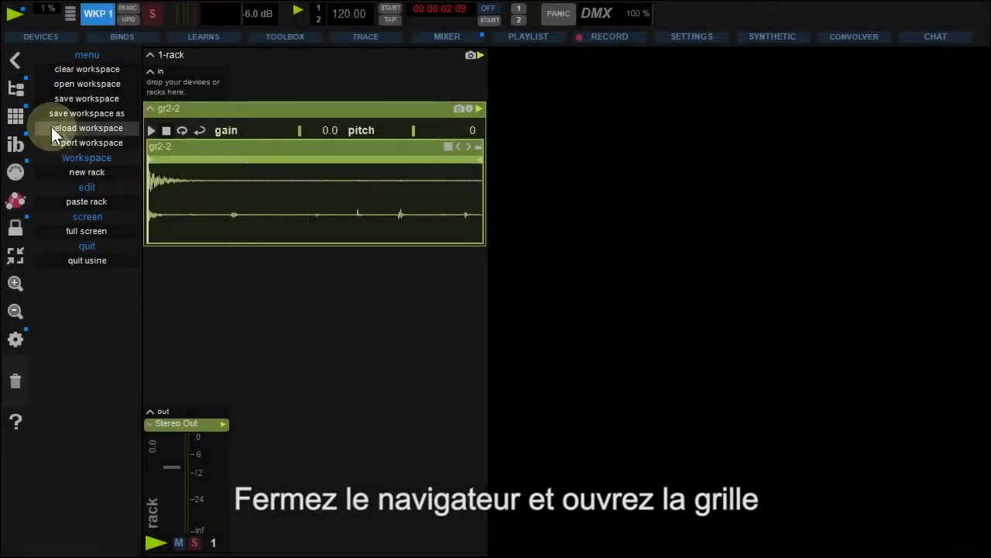
left_click(16, 117)
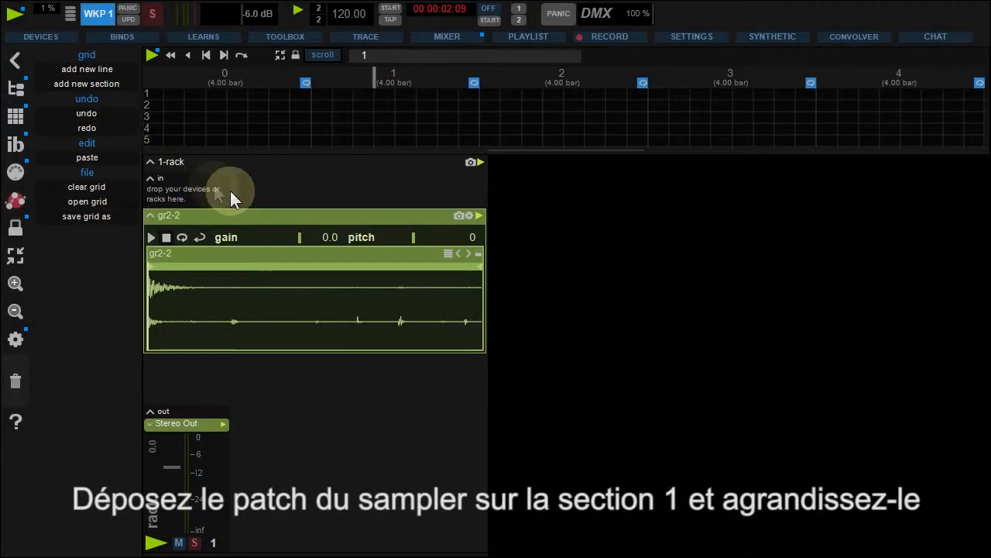
left_click_drag(281, 214, 372, 186)
Enable sync to sampler and section sync for the gr2-2 item on the grid
left_click(393, 107)
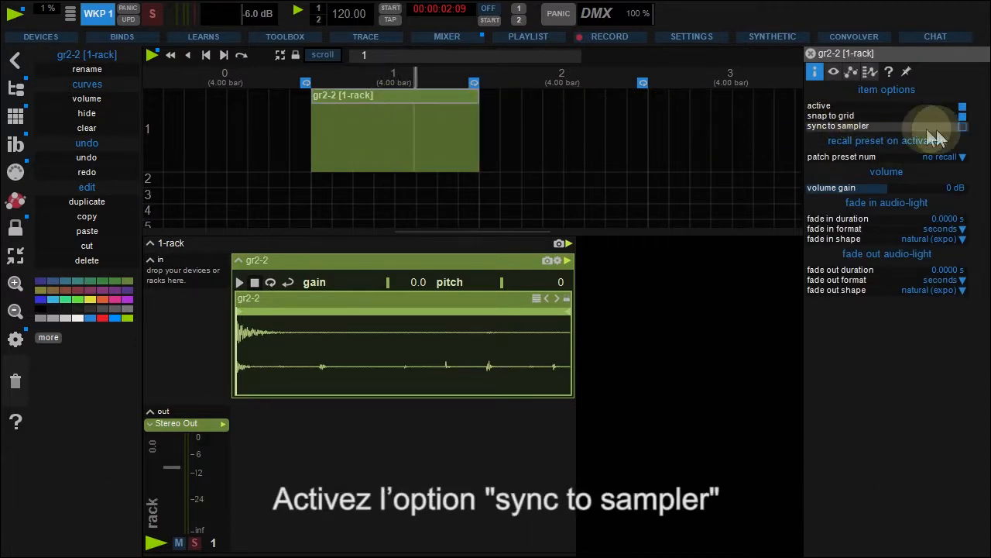
left_click(963, 128)
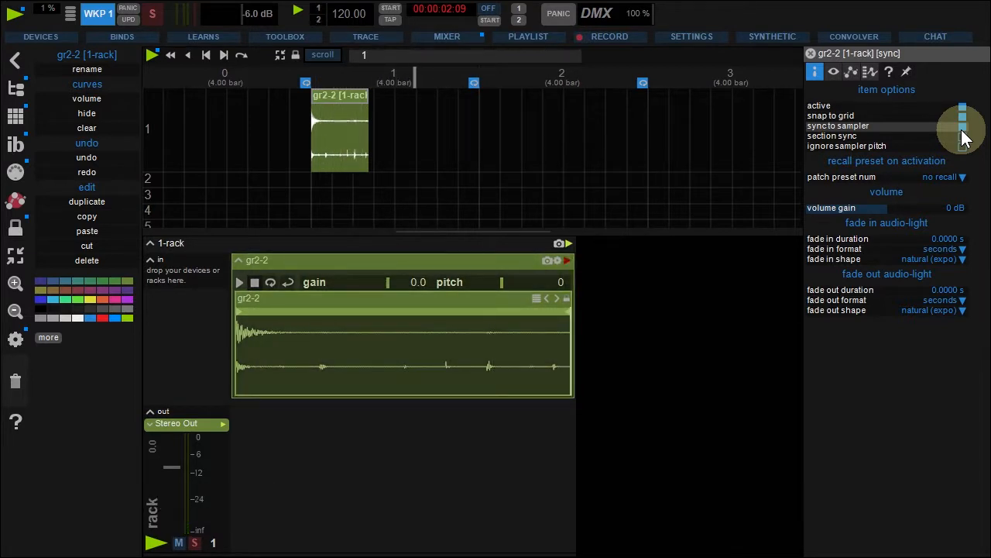
left_click(962, 137)
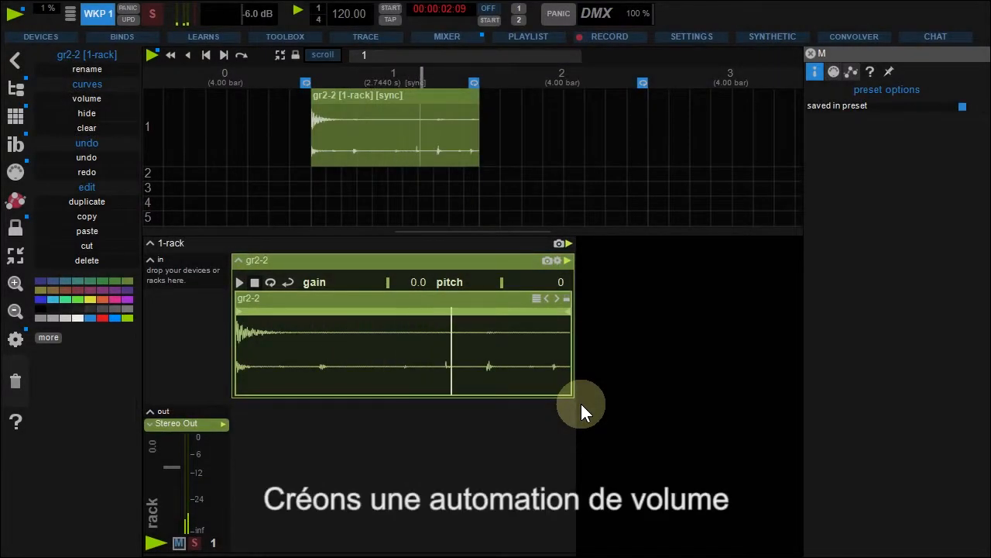
Activate the "gr2-2 - gain" automation curve for the gr2-2 item on the grid
left_click(437, 96)
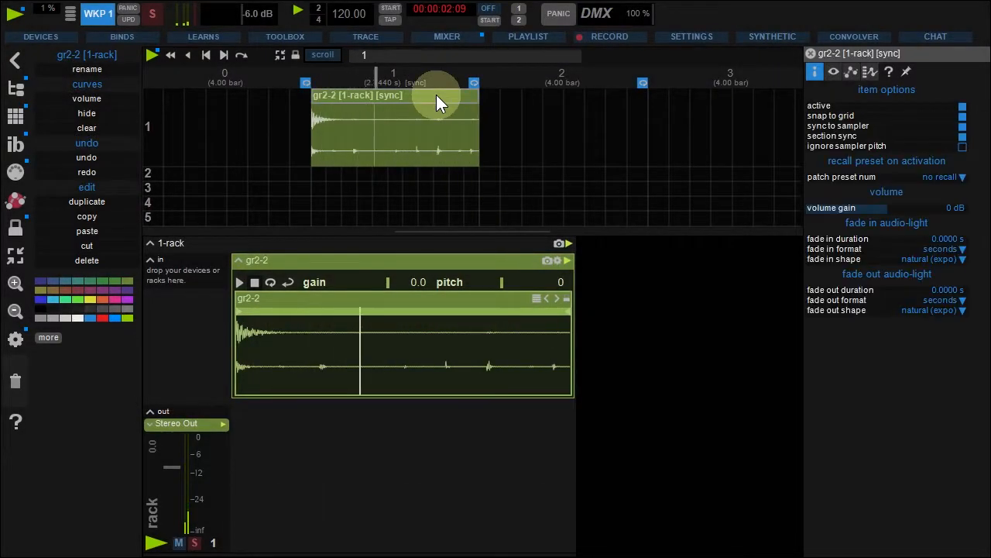
left_click(870, 72)
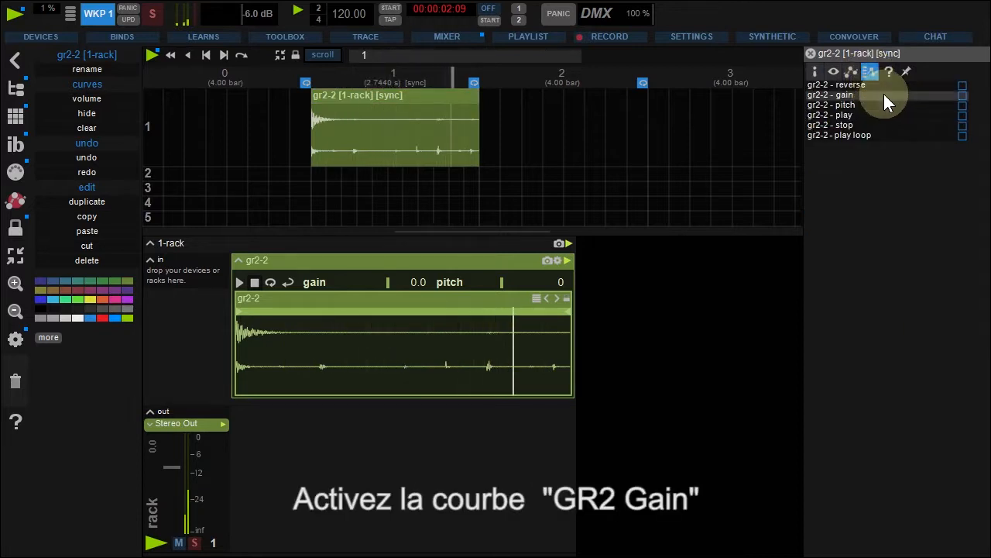
left_click(962, 95)
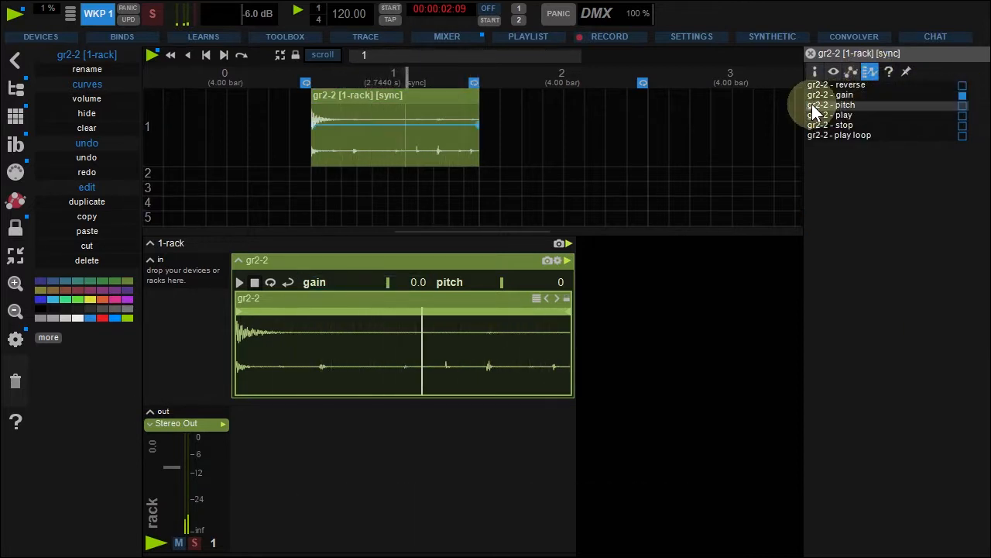
Add four points along the gr2-2 gain curve, lowering the second added point and raising the third slightly
double_click(334, 122)
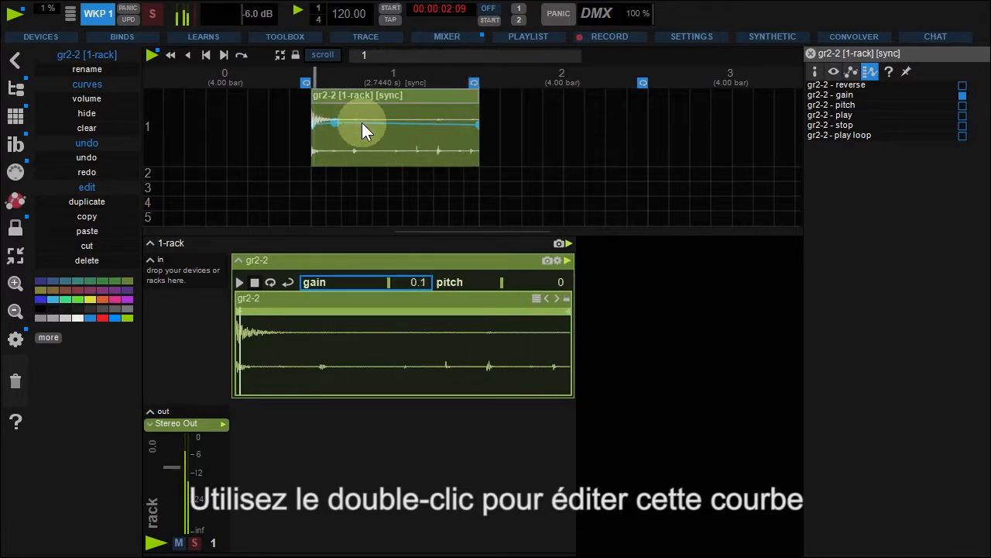
double_click(362, 123)
double_click(389, 124)
double_click(427, 126)
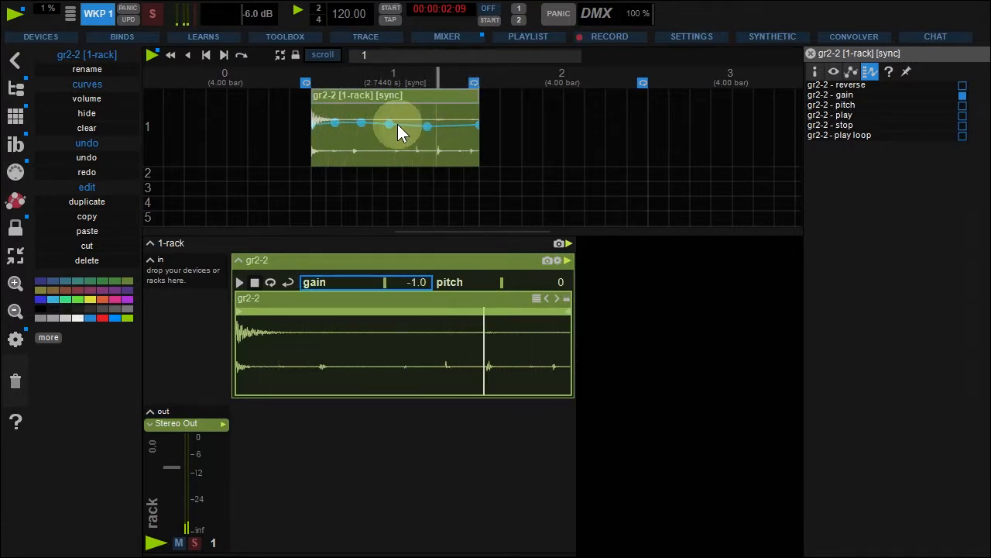
left_click_drag(361, 122, 394, 117)
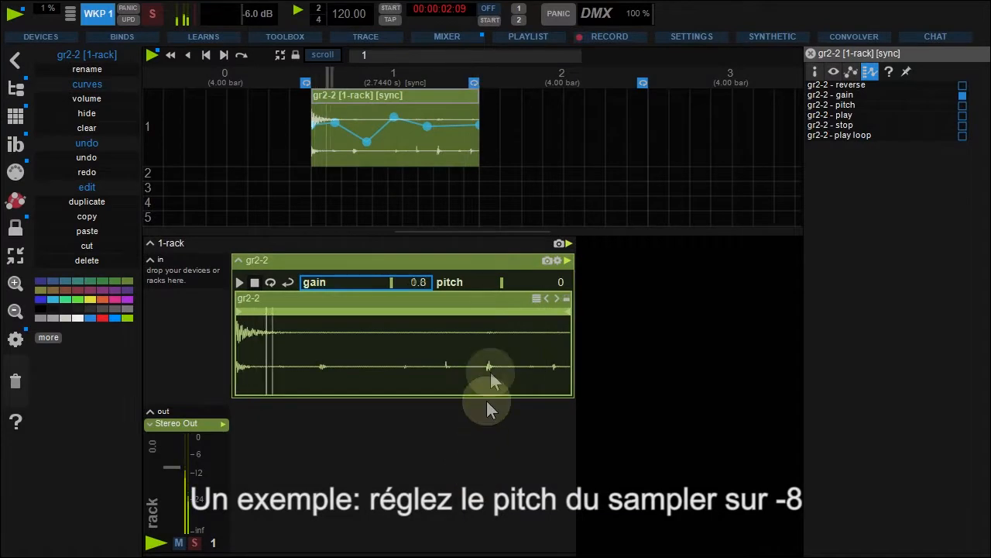
Set the gr2-2 sampler's pitch to -8
double_click(502, 284)
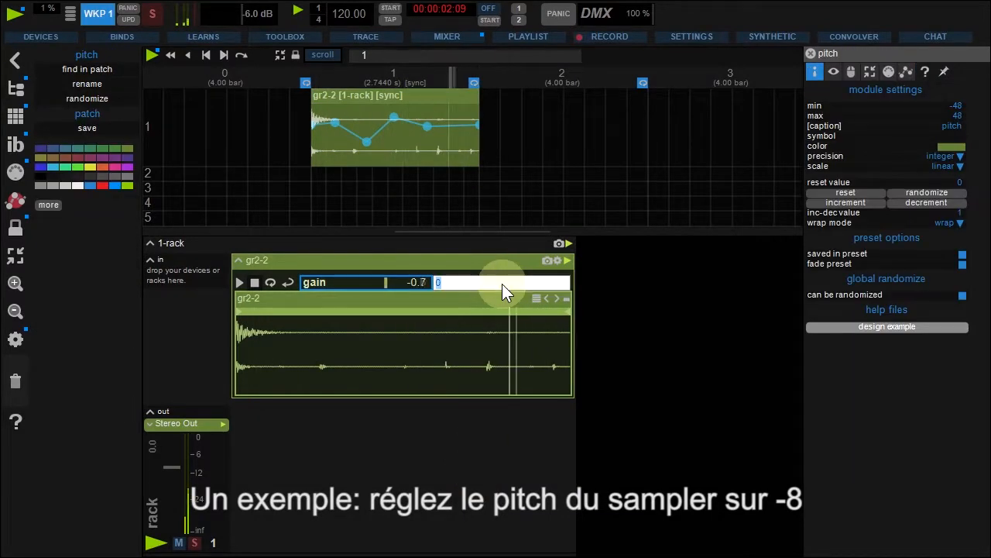
type("-8")
key("Return")
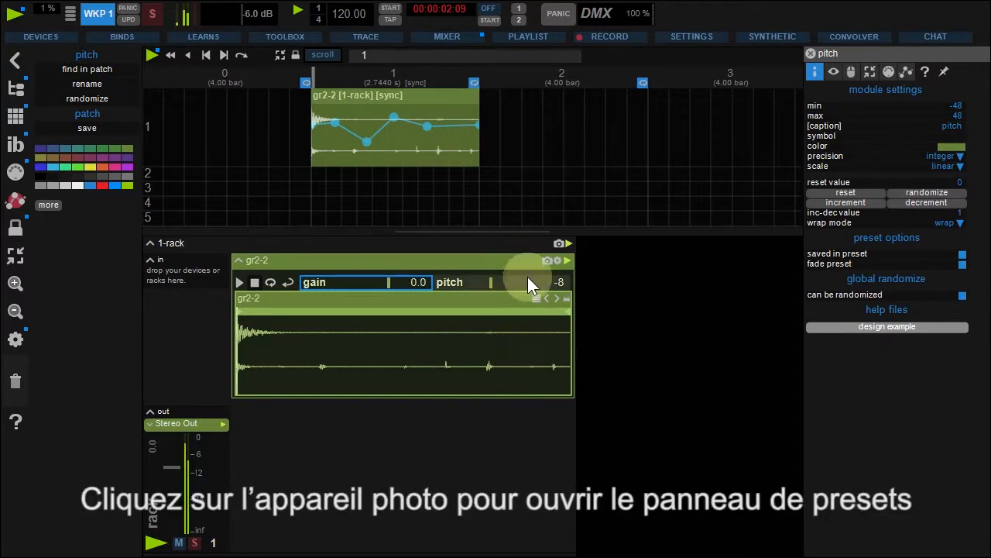
Show and expand the gr2-2 patch's preset panel and store the current settings as a new preset named "low"
left_click(547, 261)
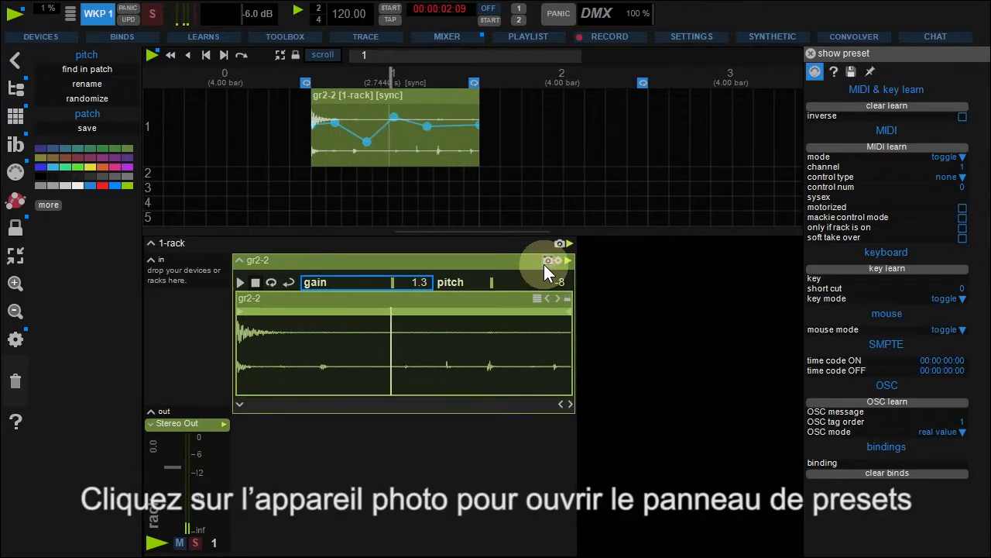
left_click_drag(240, 387, 241, 401)
left_click(241, 402)
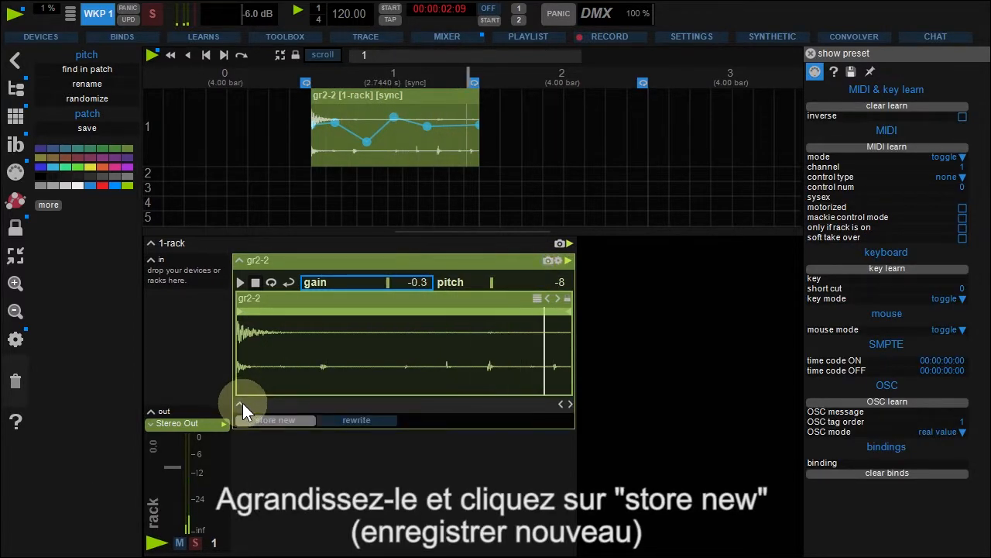
left_click(263, 419)
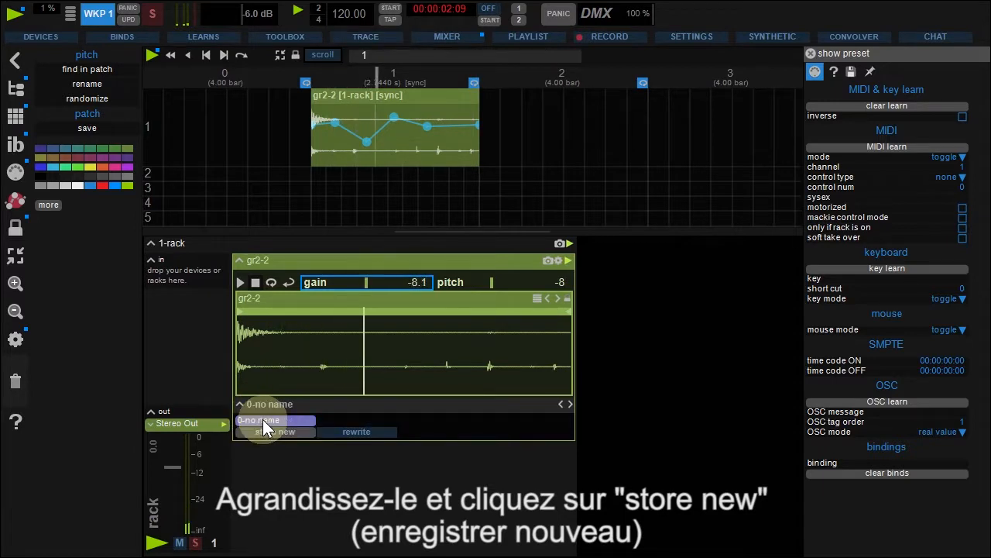
left_click(263, 420, "alt")
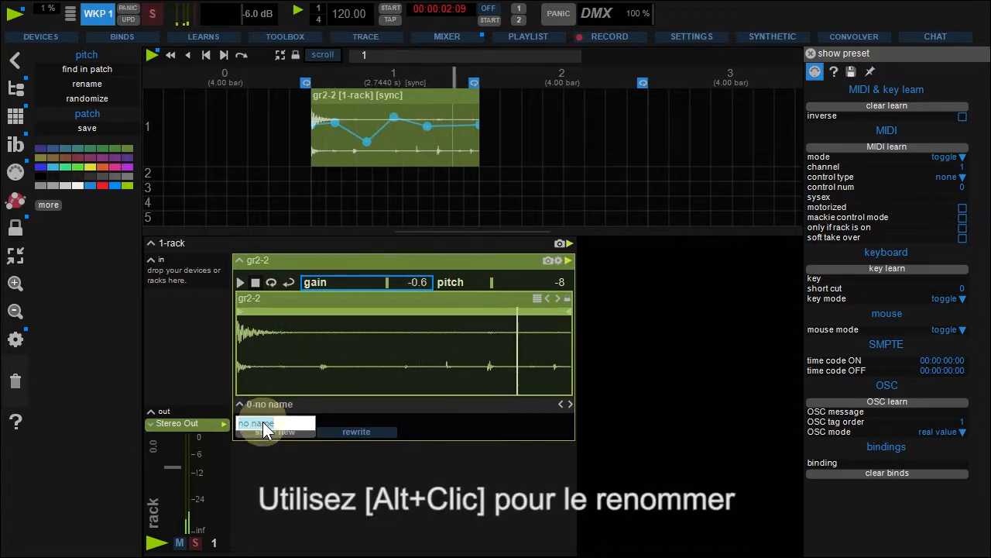
type("low")
key("Return")
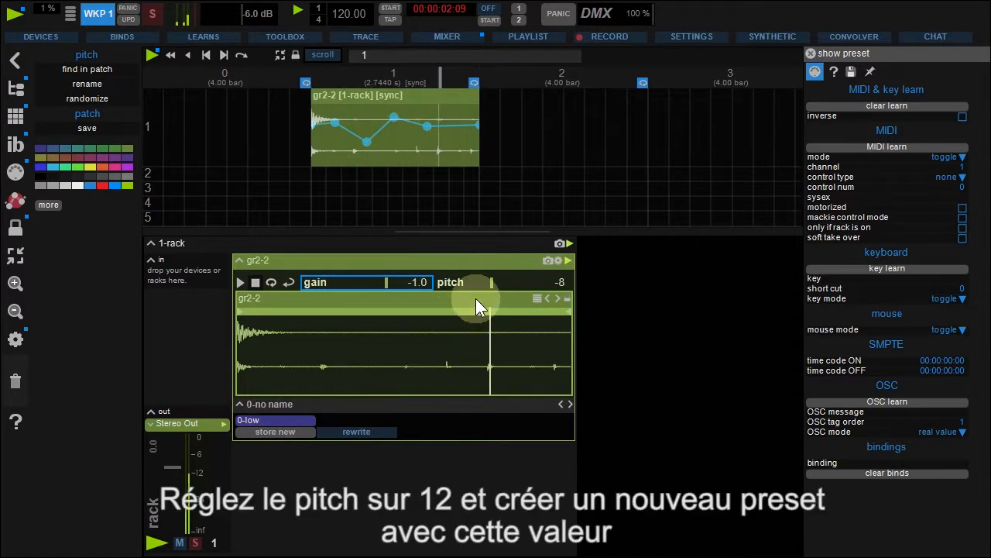
Set the gr2-2 sampler's pitch to 12
double_click(491, 280)
type("12")
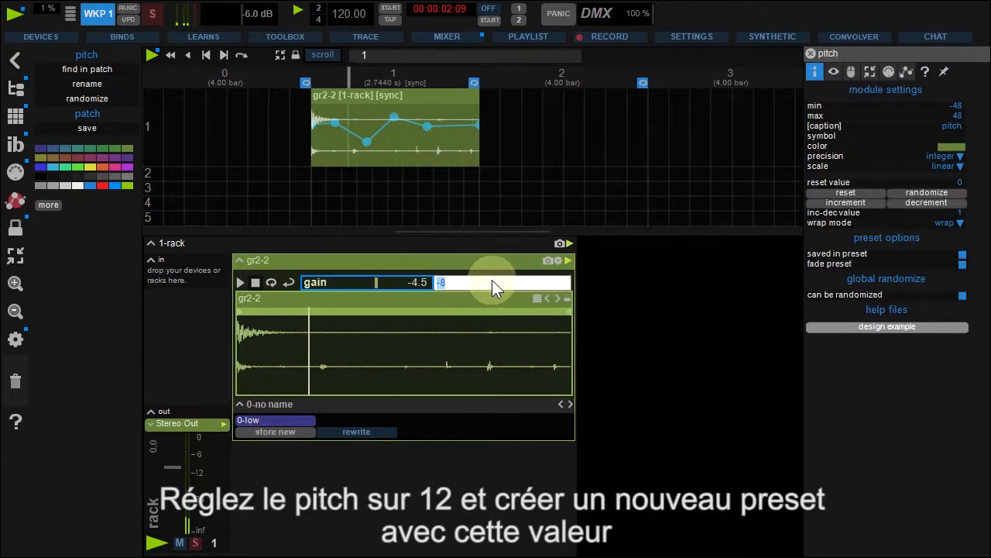
key("Return")
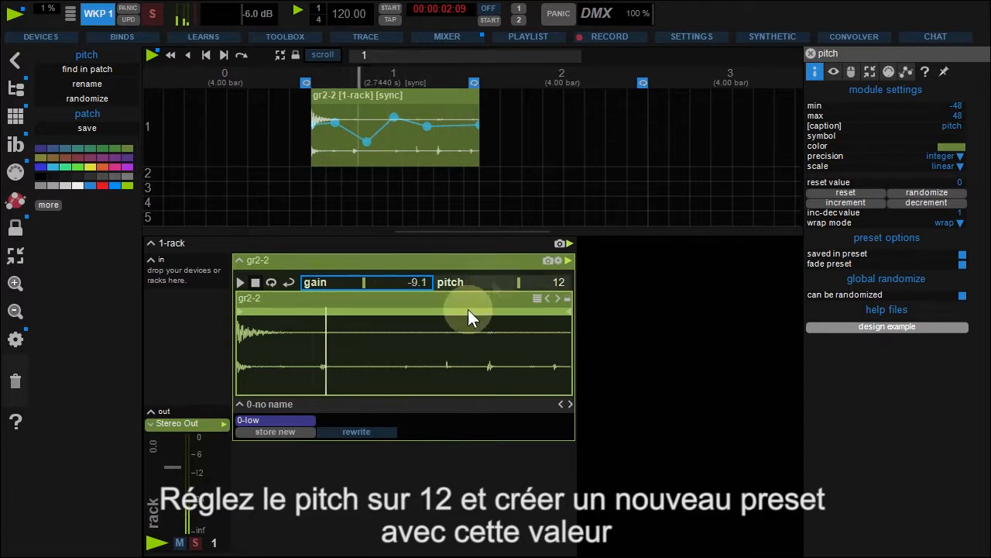
Store the current sampler settings as a second preset and rename it "high"
left_click(293, 435)
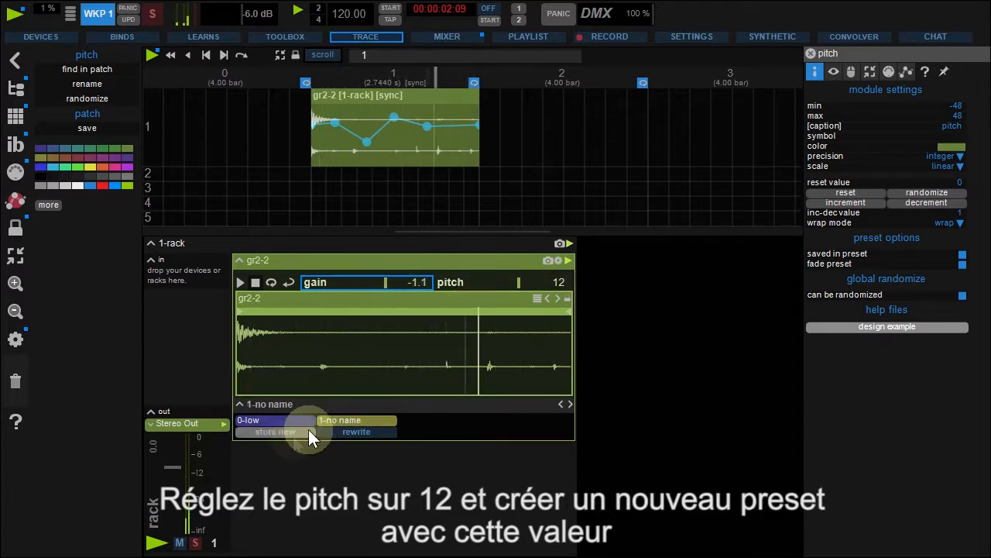
double_click(339, 422)
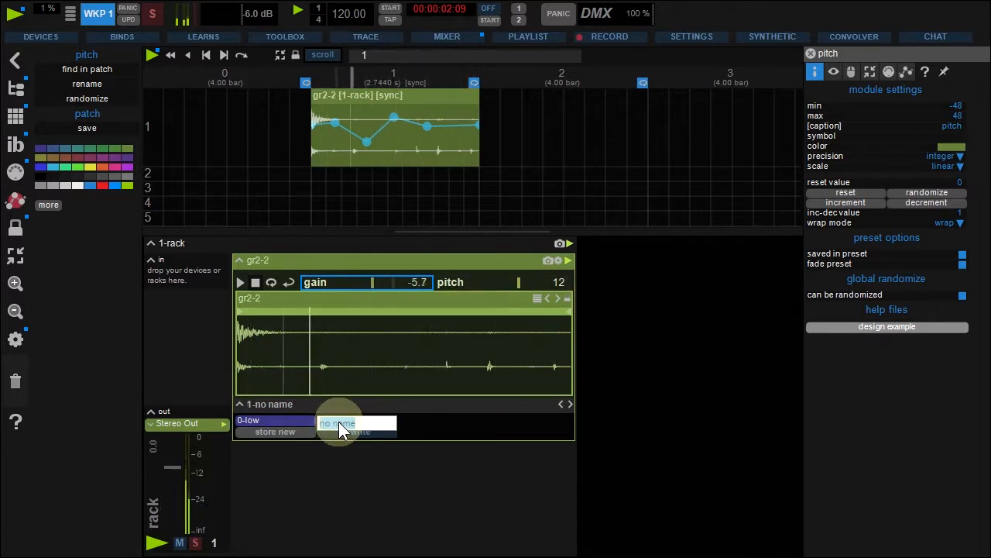
type("high")
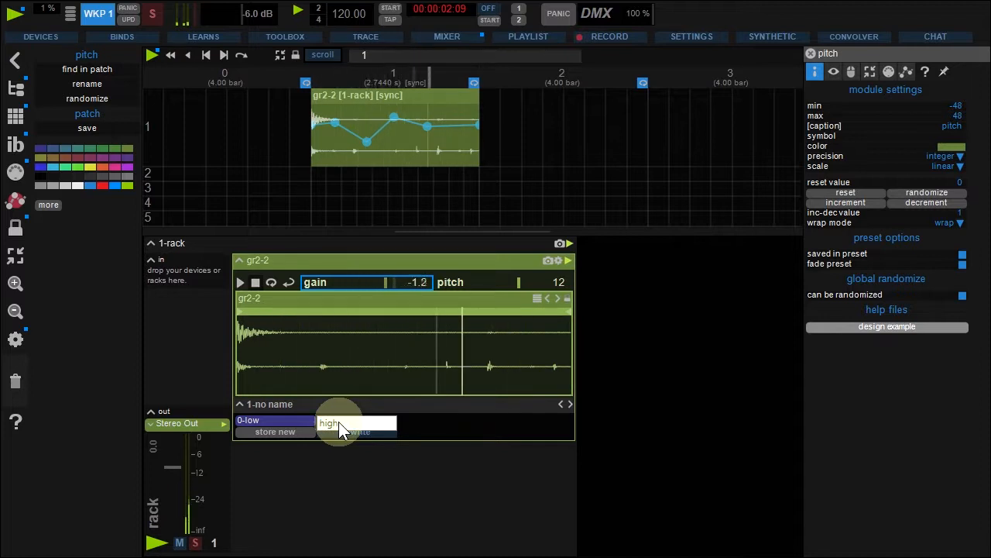
key("Return")
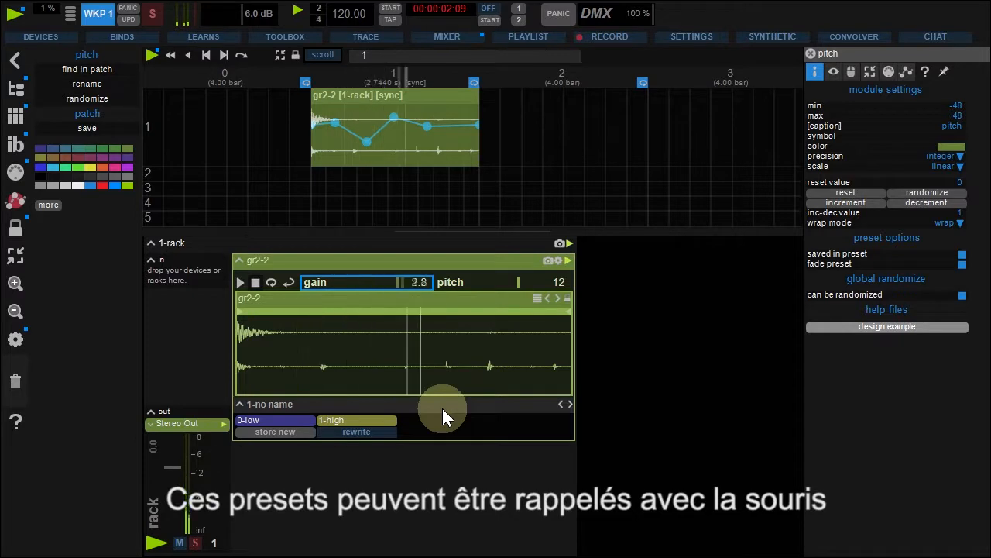
Recall the low and high presets in turn to test them, finishing on low
left_click(295, 422)
left_click(346, 423)
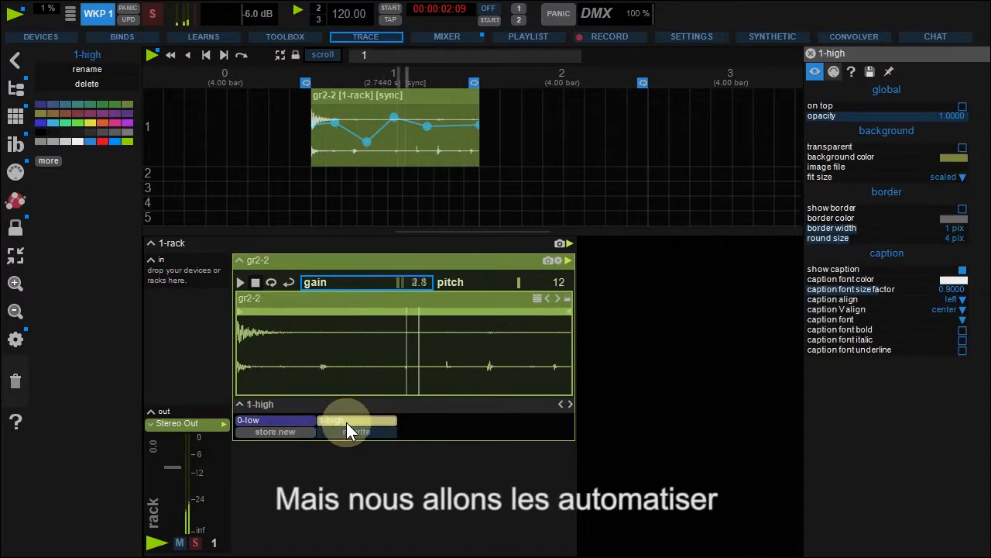
left_click(297, 424)
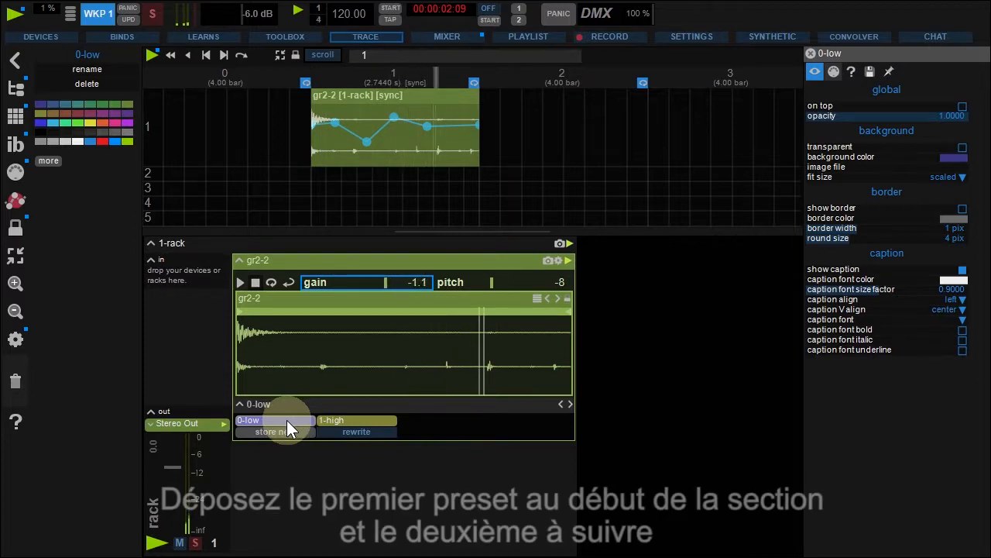
Place the low preset on grid line 2 at the start of section 1, and the high preset directly after it
left_click_drag(319, 313, 351, 170)
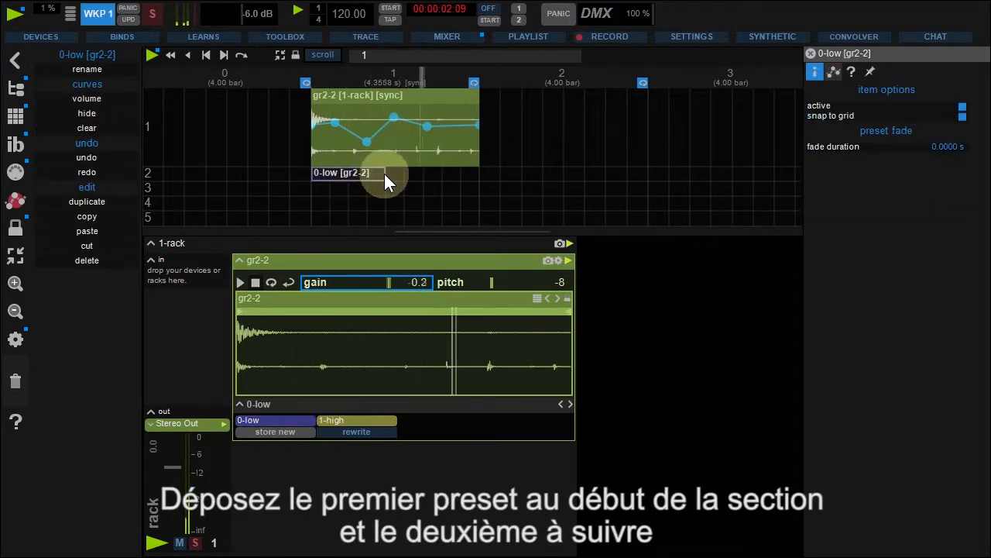
left_click(360, 419)
left_click_drag(360, 419, 413, 170)
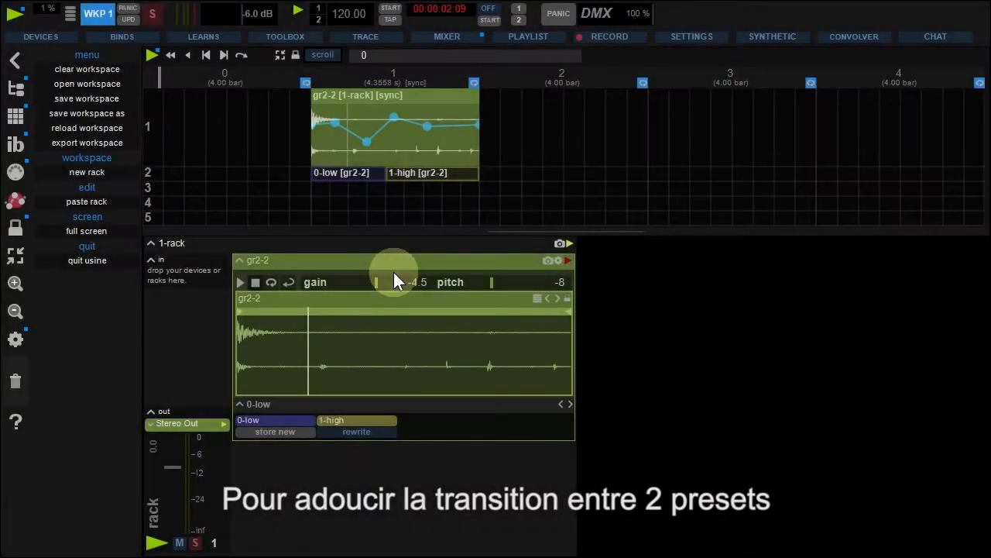
Set the preset fade duration of the 0-low item on the grid to 1 second
right_click(347, 170)
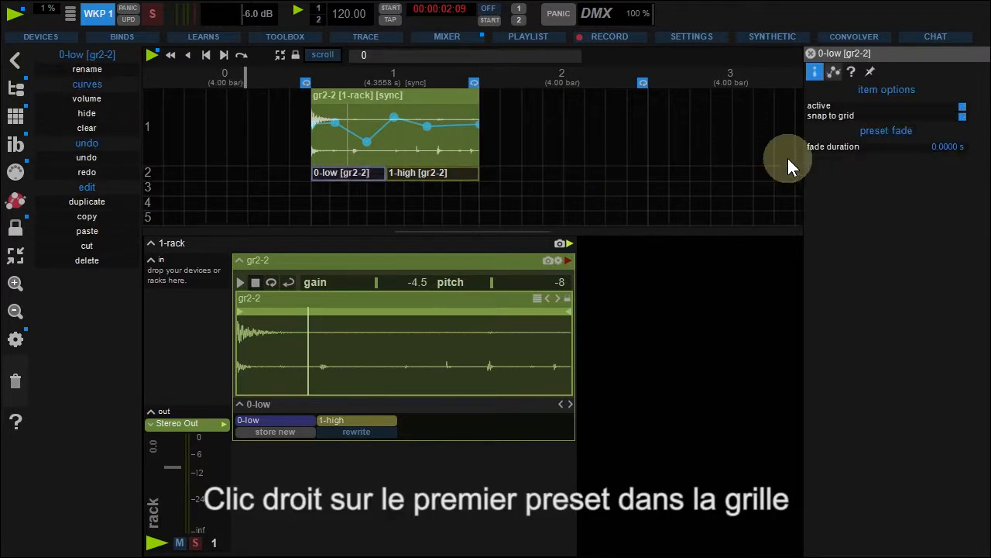
left_click(807, 149)
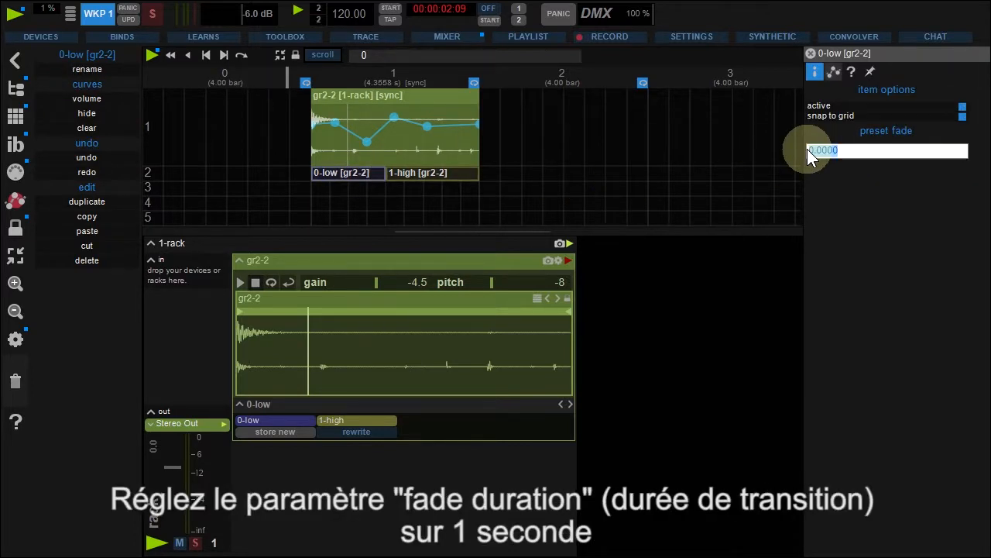
type("1")
key("Return")
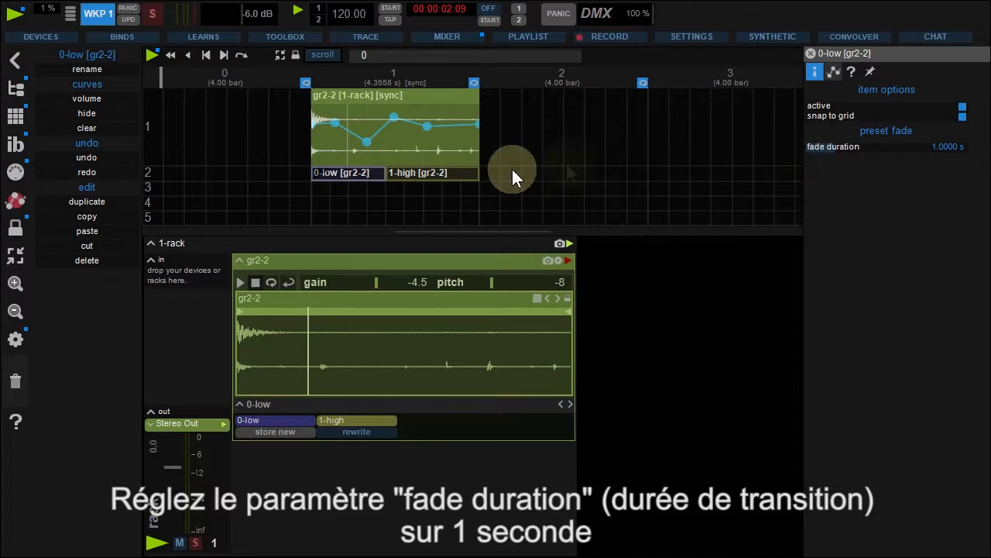
Set the preset fade duration of the 1-high item on the grid to 1 second
left_click(447, 171)
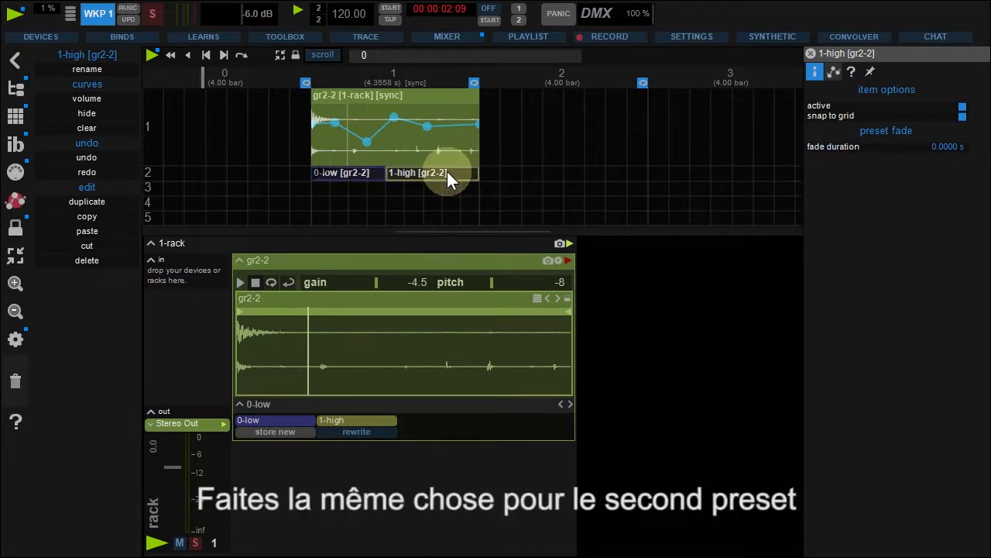
double_click(808, 151)
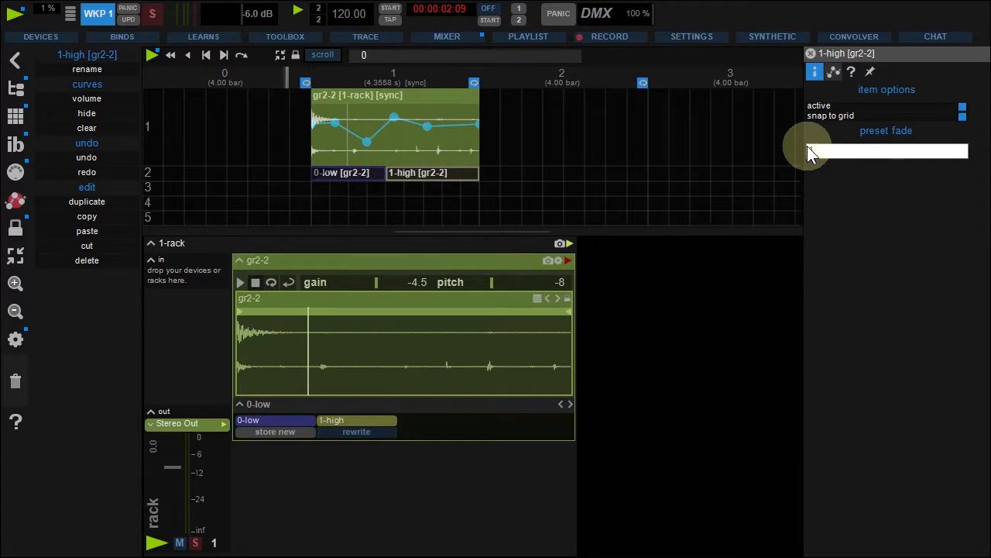
type("1")
key("Return")
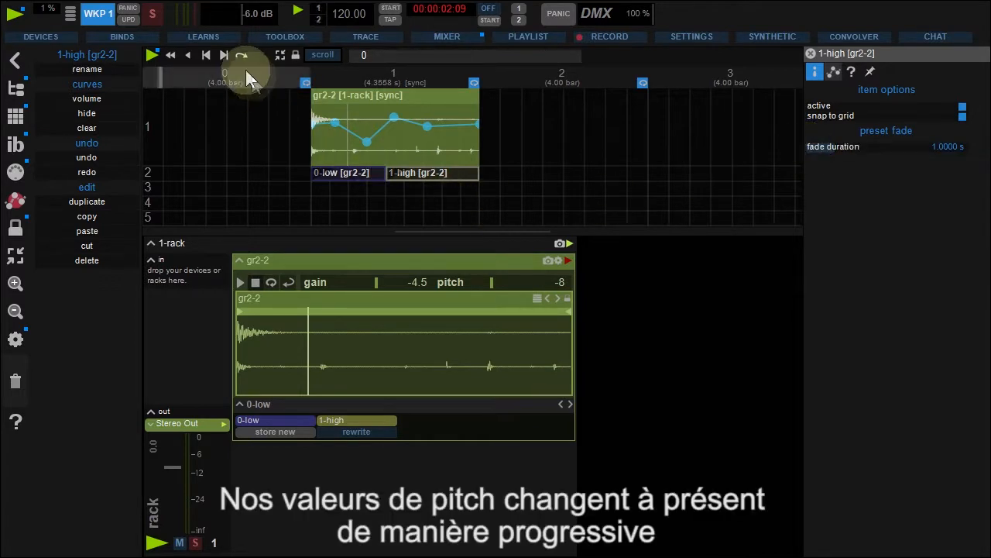
Clear the whole workspace, removing the gr2-2 rack and its grid items
left_click(227, 55)
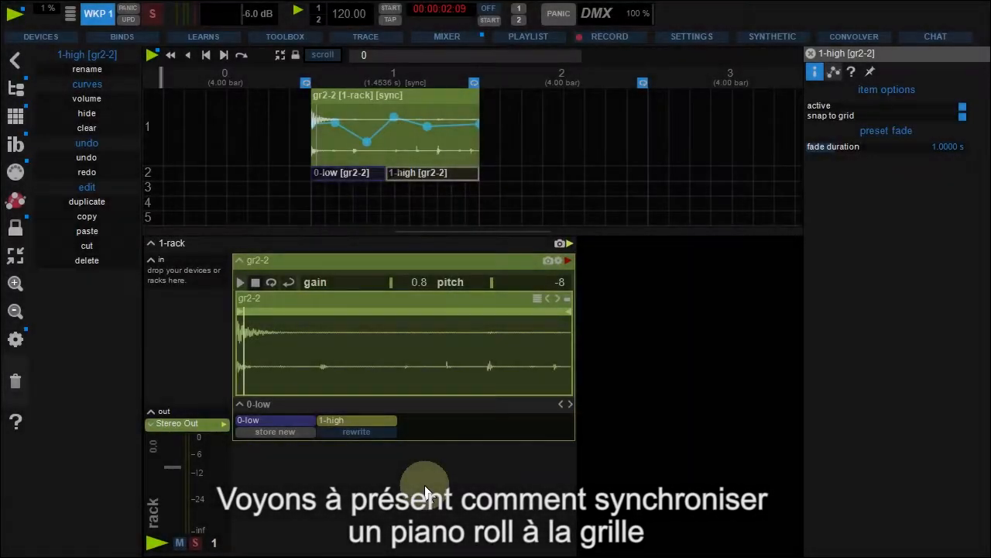
left_click(681, 381)
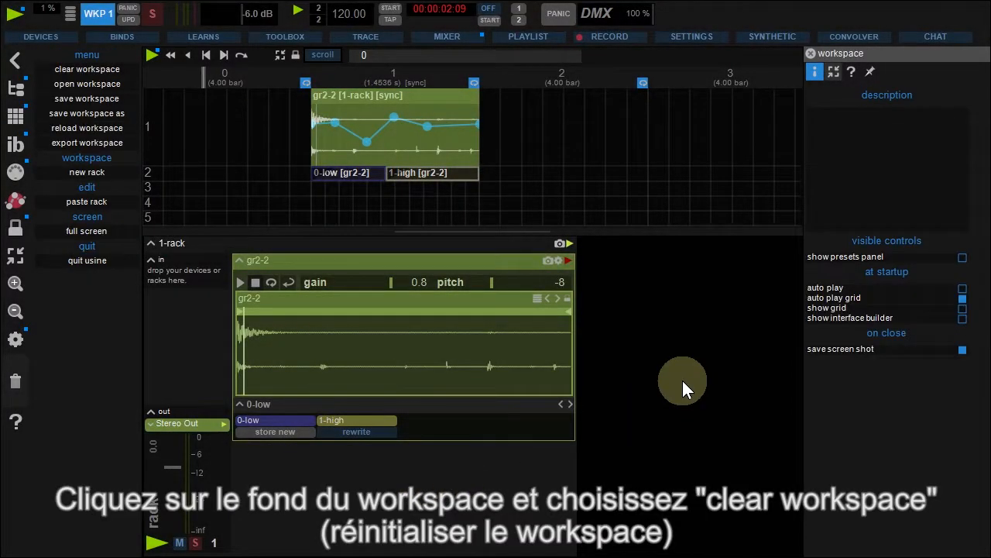
left_click(86, 69)
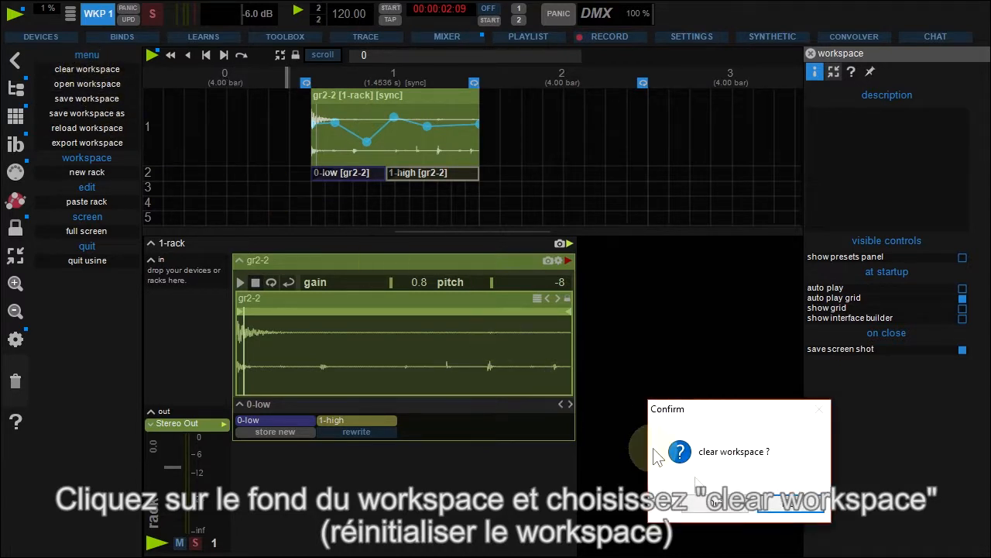
left_click(712, 502)
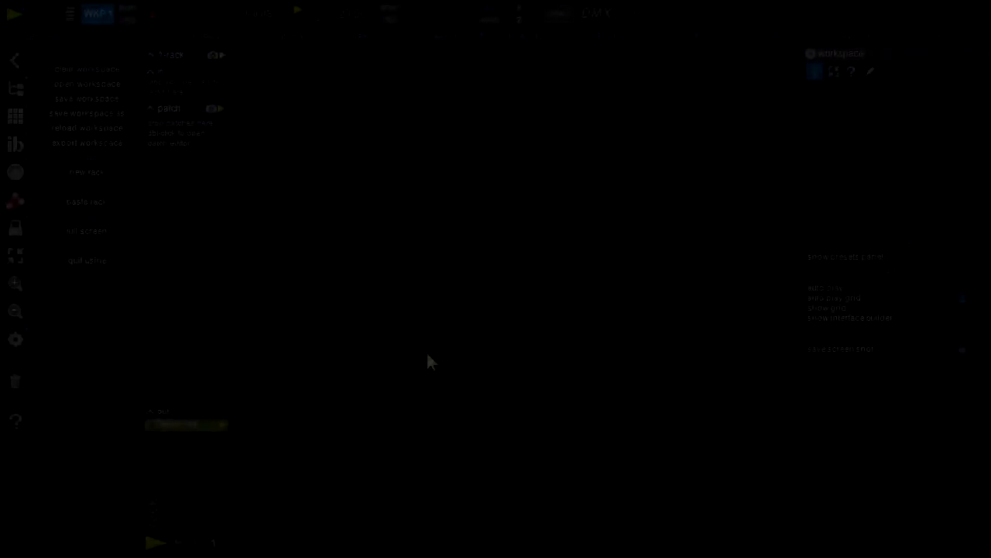
Add the Groove_05 MIDI file from the Drum Grooves folder to 1-rack as a piano roll patch
left_click(18, 90)
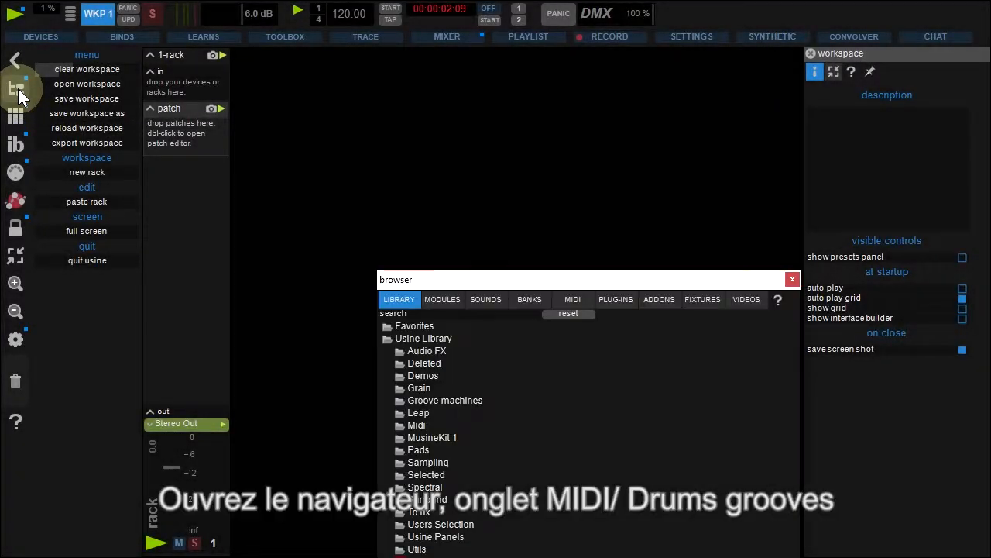
left_click(571, 302)
left_click(453, 350)
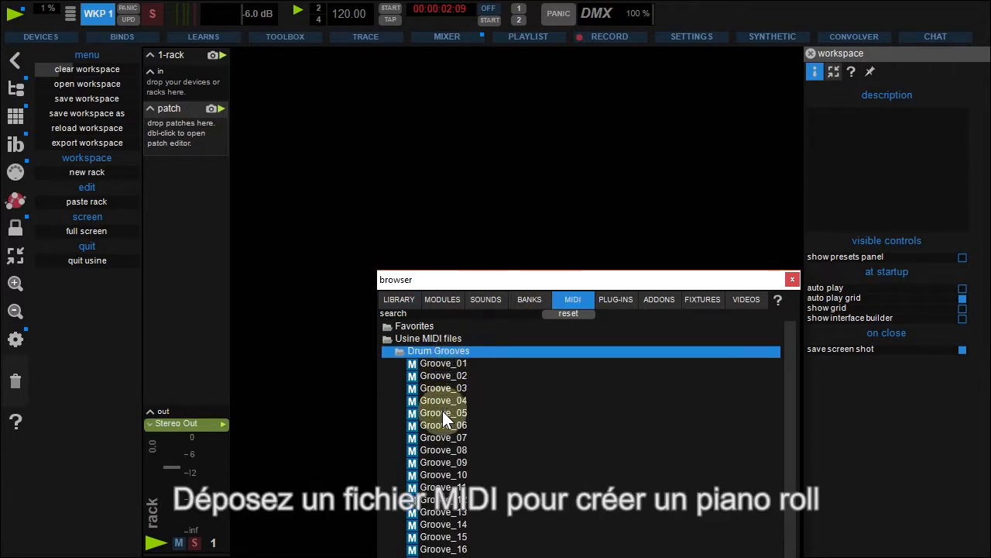
left_click_drag(443, 410, 176, 134)
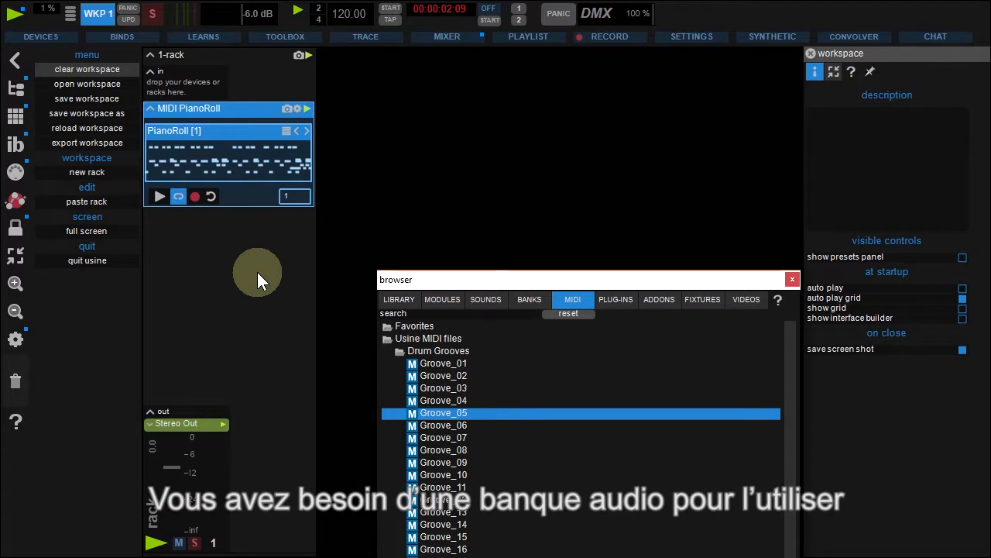
Add the Aonghus bank from the Drum Kits folder below the piano roll patch and close the browser
left_click(528, 299)
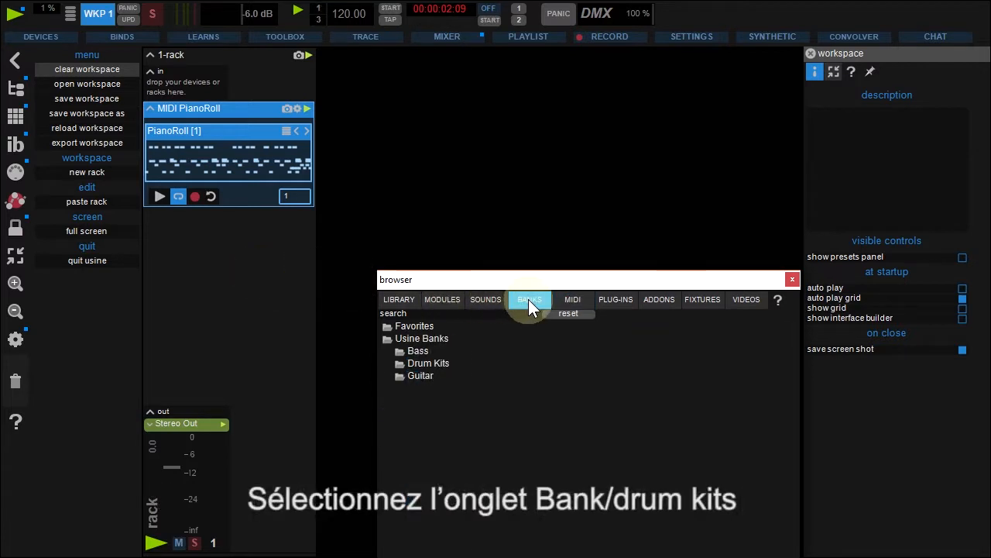
left_click(435, 363)
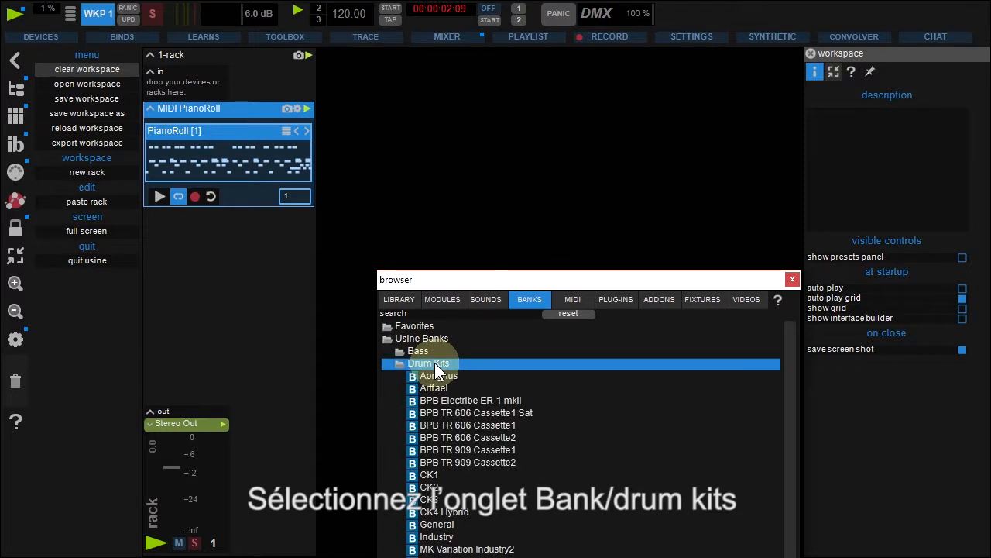
left_click(439, 375)
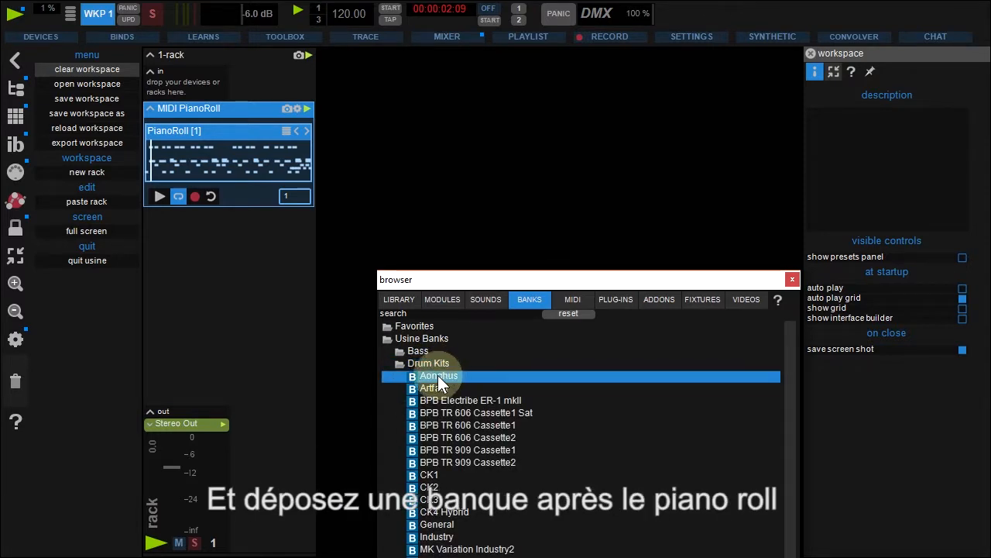
left_click_drag(438, 375, 218, 264)
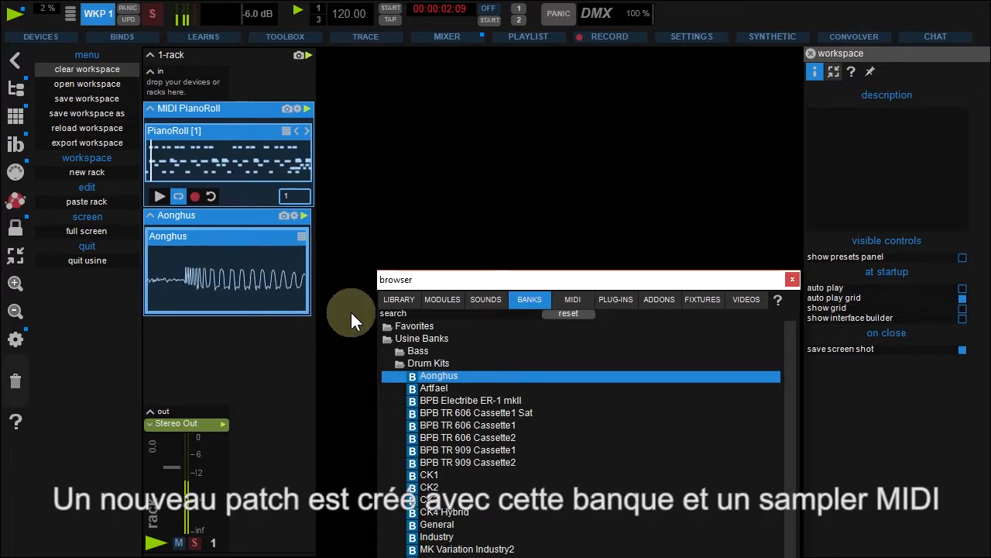
left_click(792, 279)
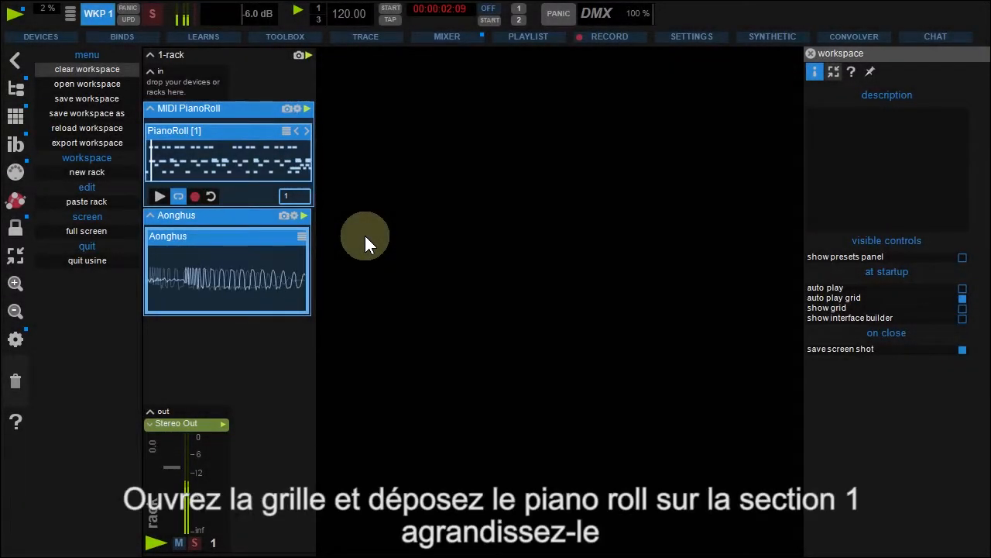
Show the grid, place the MIDI PianoRoll patch on line 1 of section 1, and enlarge that line
left_click(17, 117)
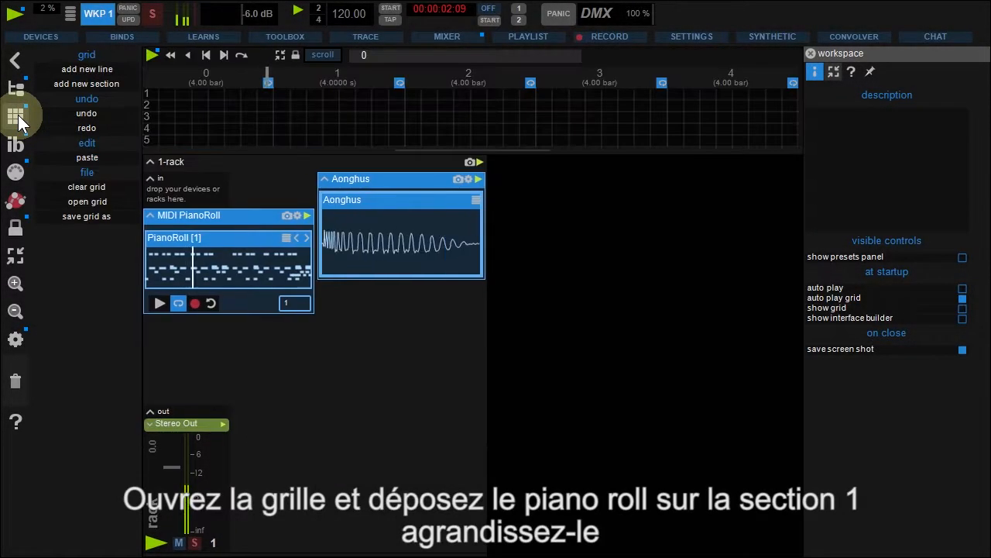
left_click(204, 216)
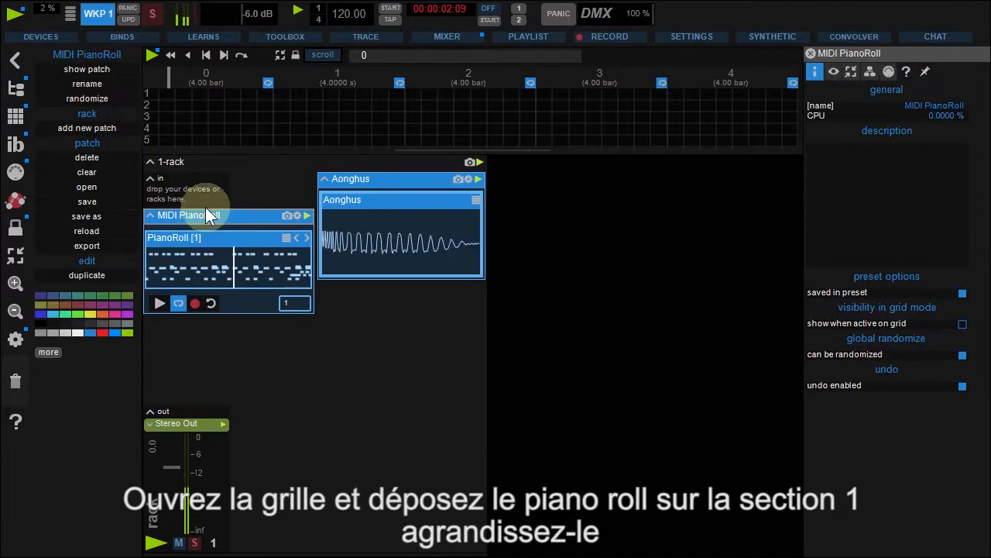
left_click_drag(206, 216, 313, 94)
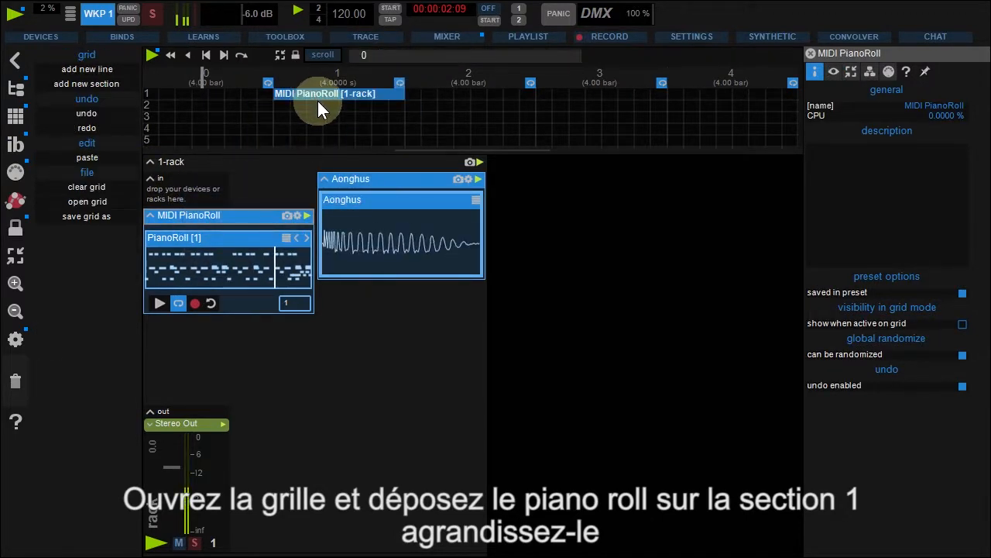
left_click_drag(318, 100, 320, 189)
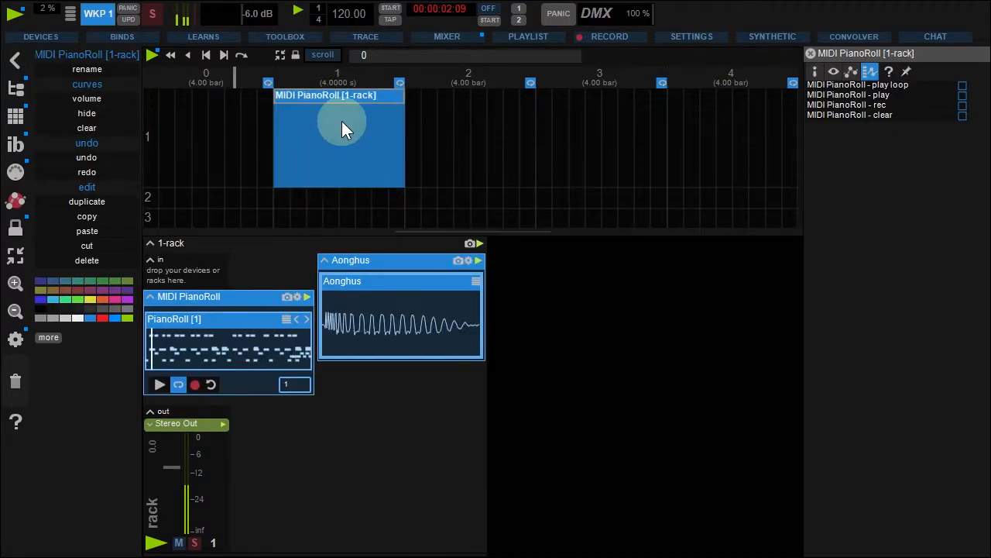
Enable sync to pianoroll and section sync for the MIDI PianoRoll grid item, and play section 1
left_click(814, 69)
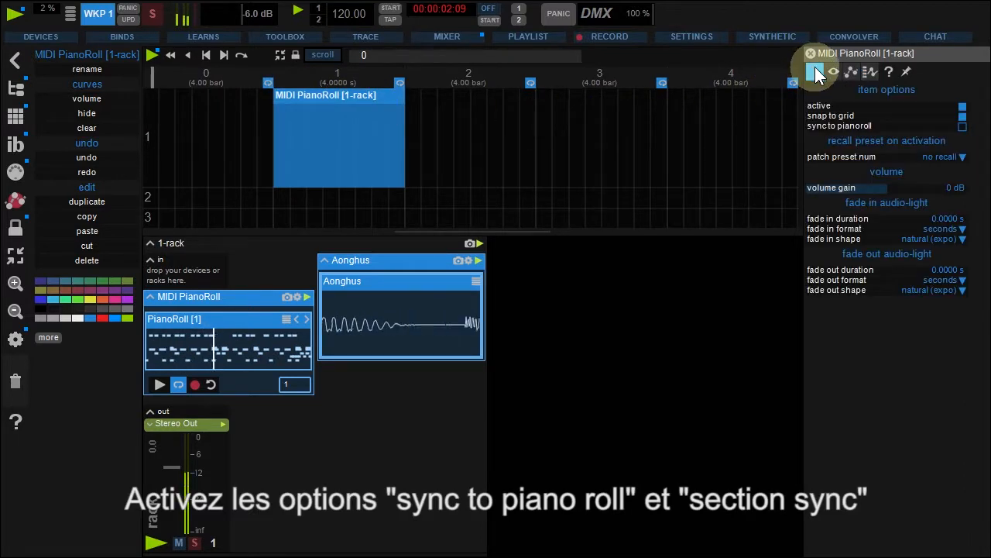
left_click(959, 125)
left_click(962, 136)
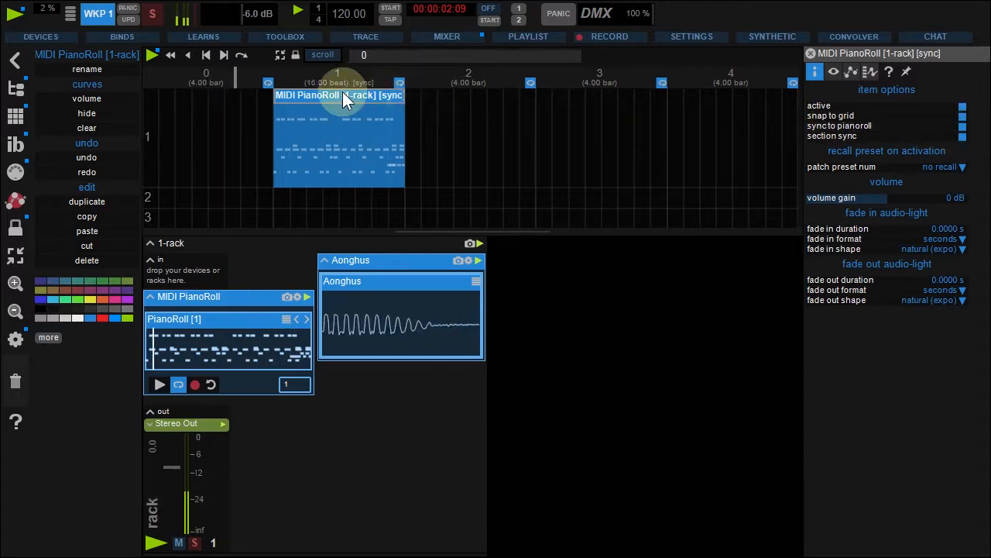
left_click(294, 78)
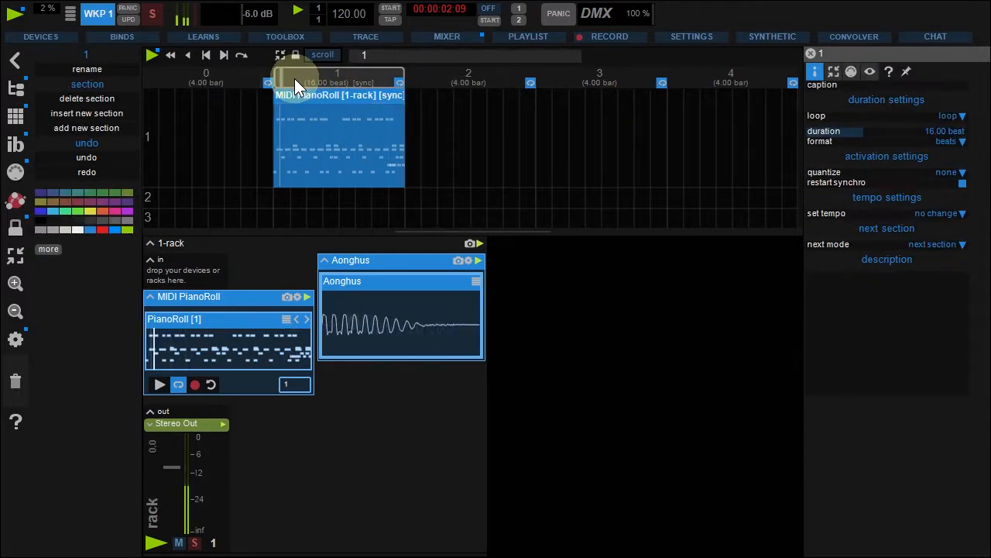
Copy the synced MIDI PianoRoll item into section 2, and switch section 1 from looping to next section
left_click(334, 100)
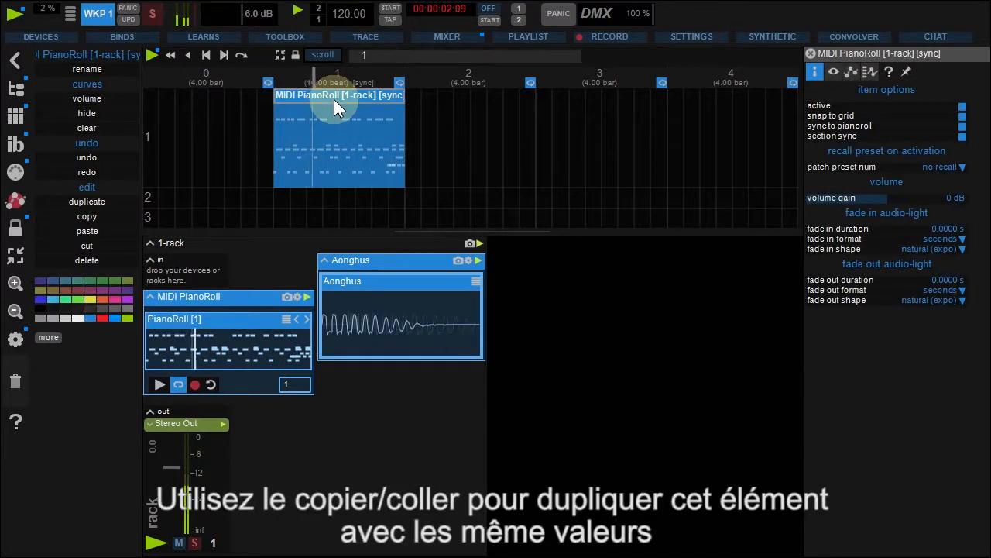
left_click(87, 231)
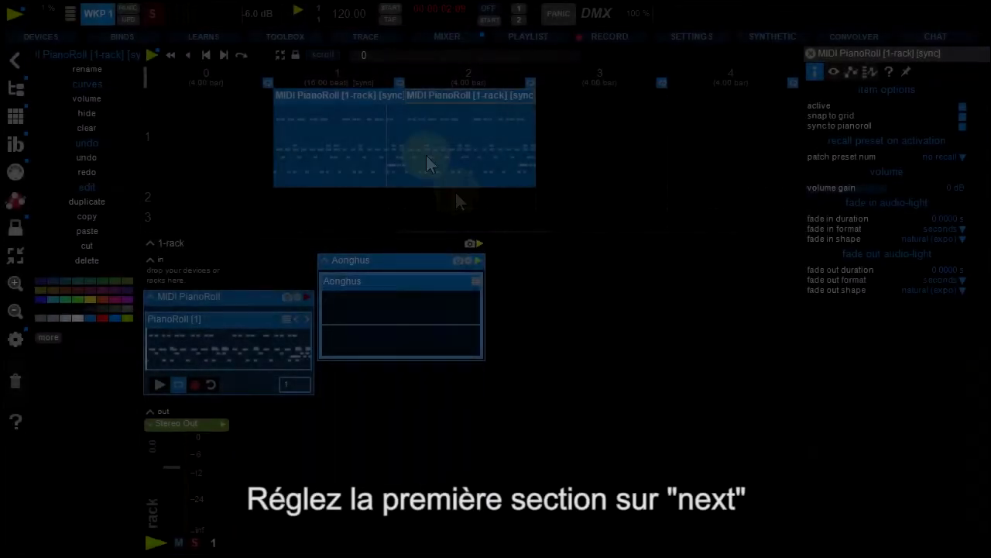
left_click(401, 83)
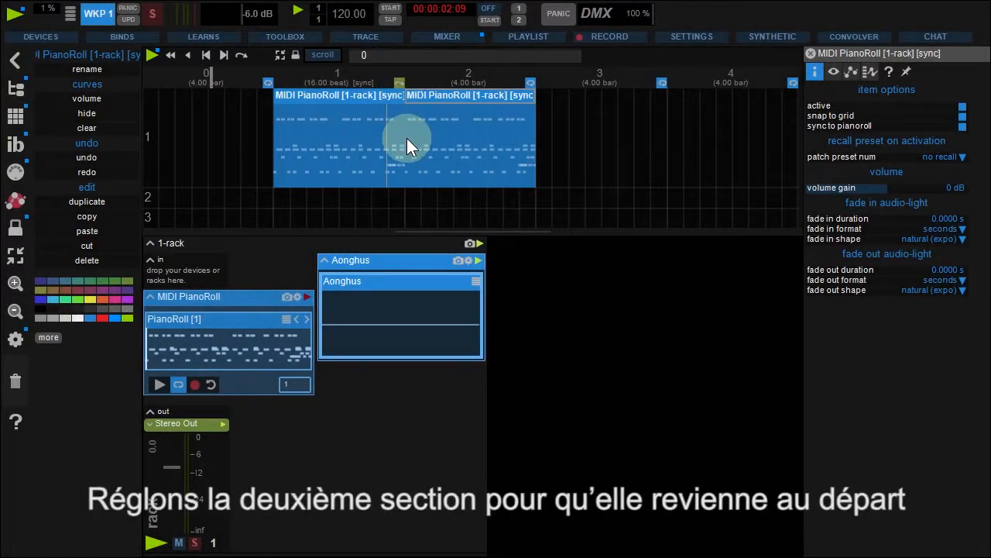
Set section 2's next mode to goto section number with section 1 as target, and turn off its looping
left_click(455, 74)
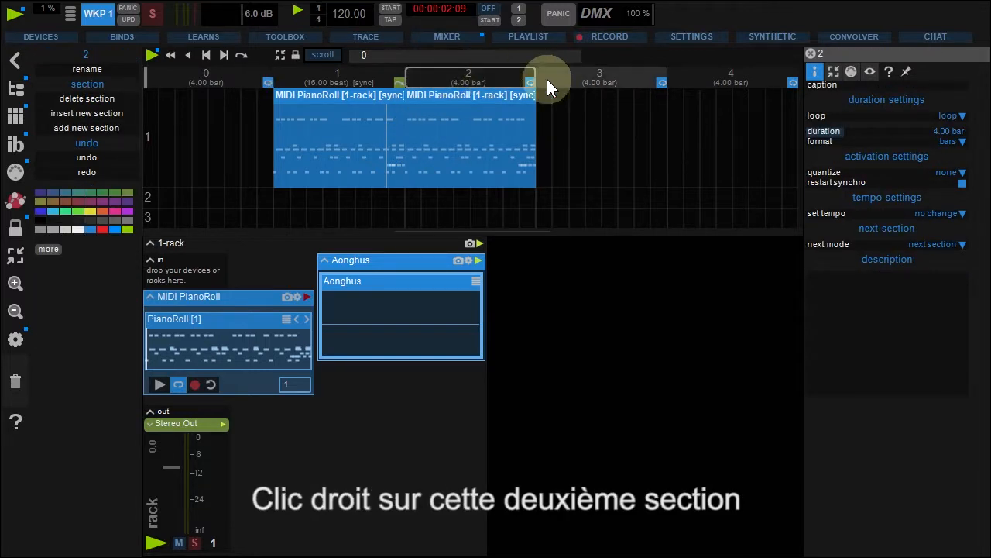
left_click(899, 244)
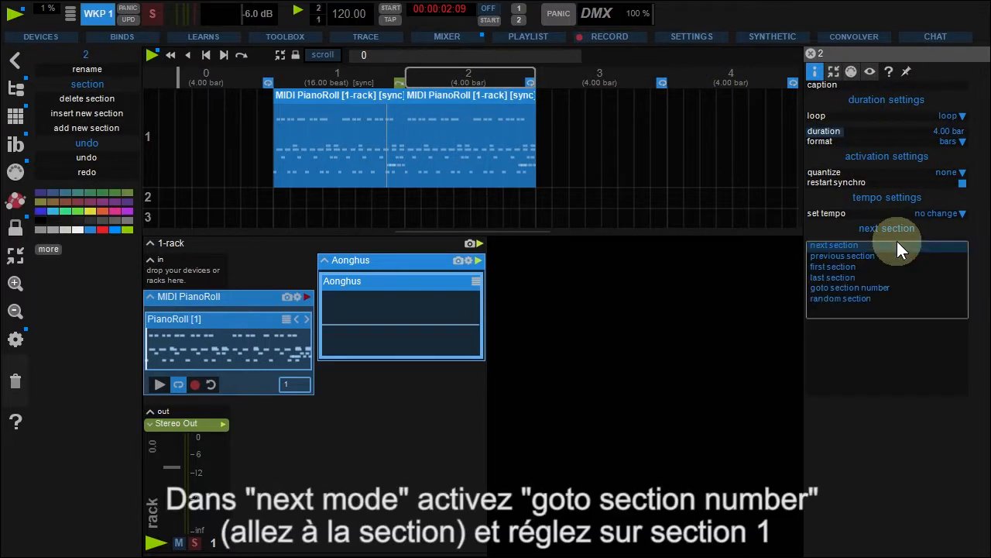
left_click(887, 287)
double_click(808, 256)
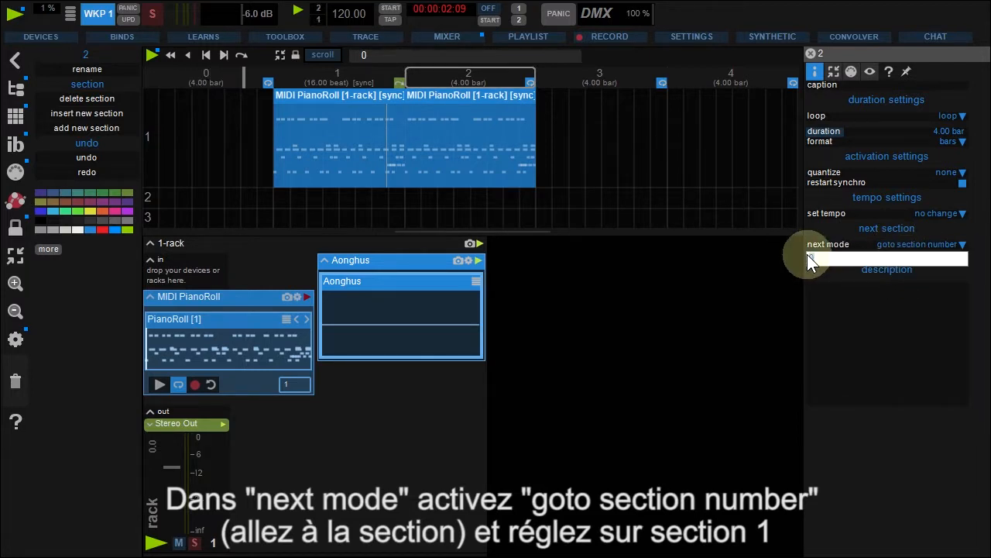
type("1")
key("Return")
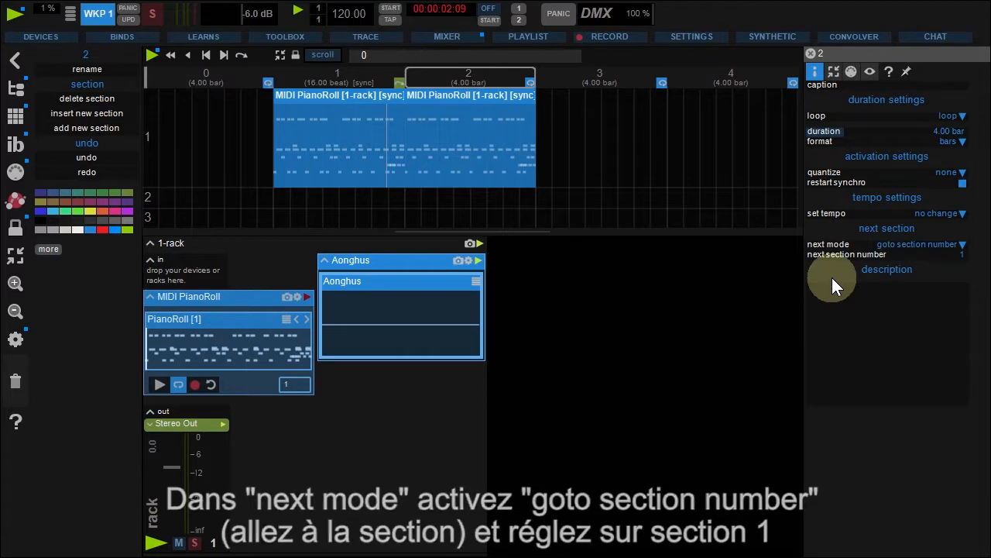
left_click(529, 84)
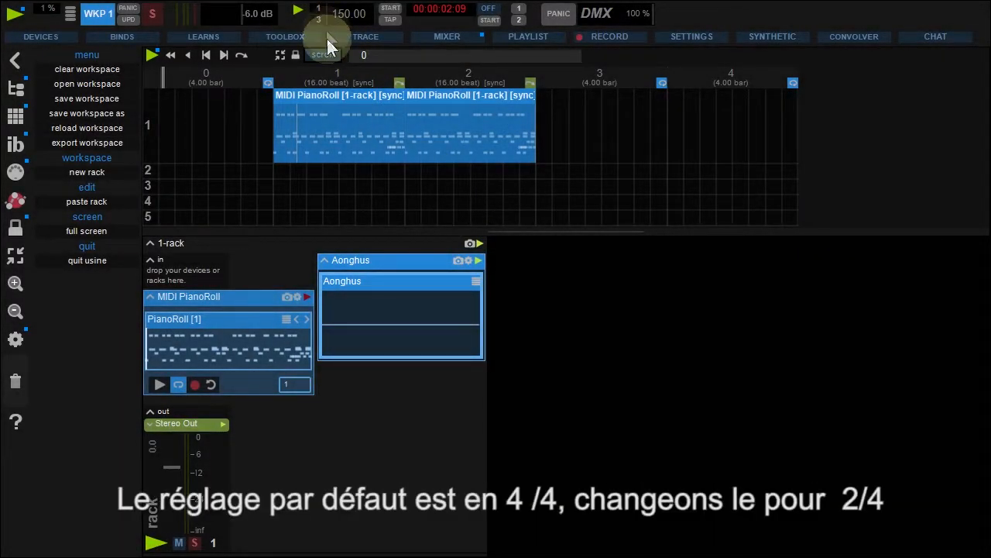
Enter 2/4 in section 1's list of bars, and play section 1 to test the time signature
left_click(340, 70)
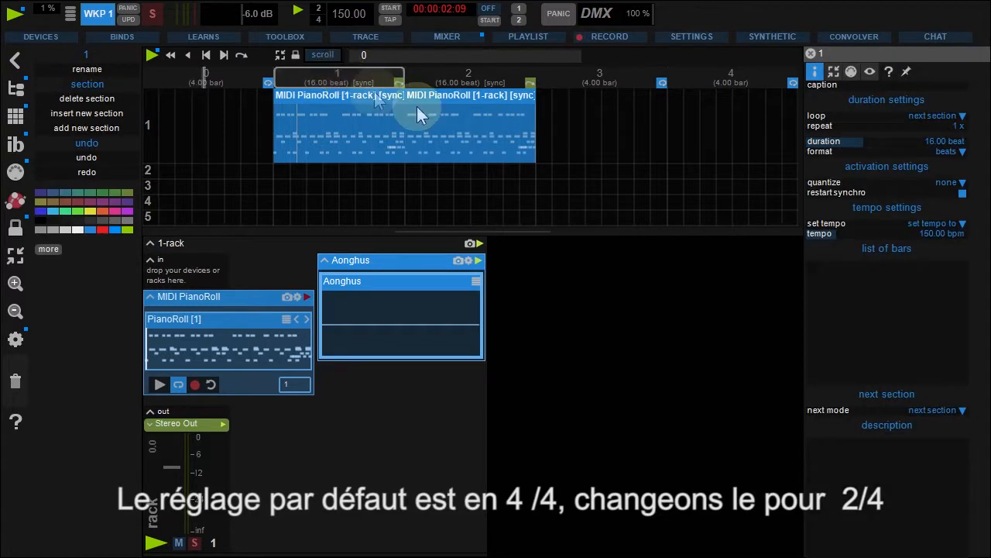
left_click(823, 271)
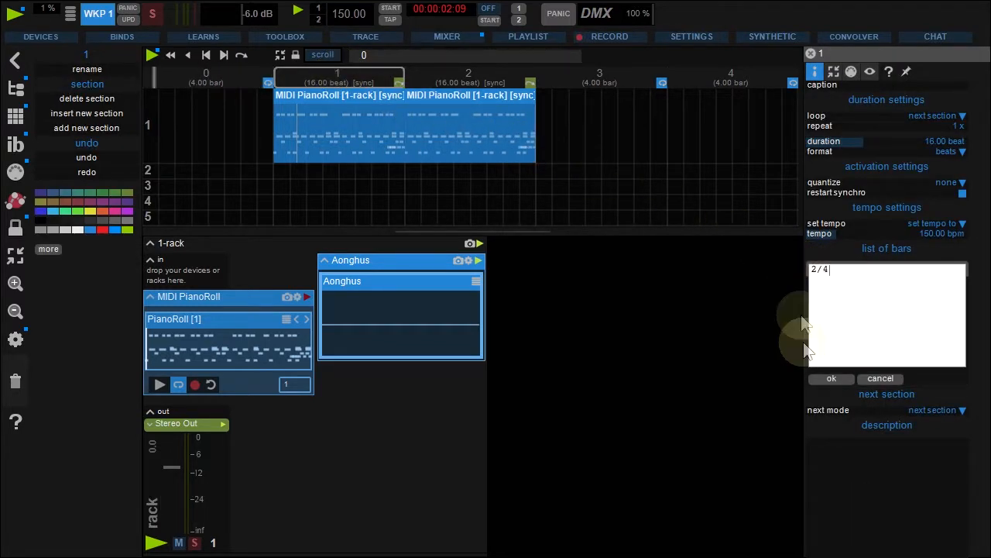
left_click(837, 378)
left_click(330, 74)
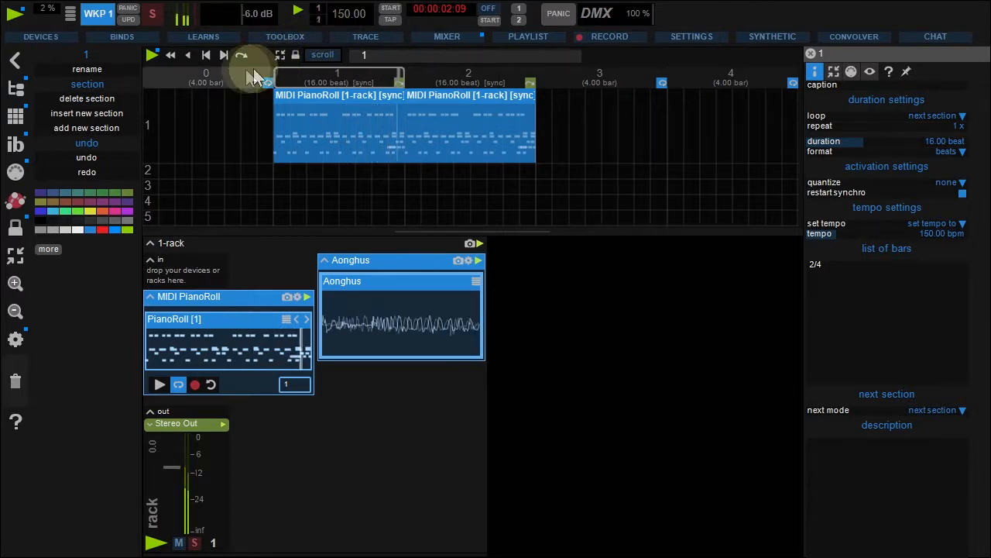
left_click(230, 71)
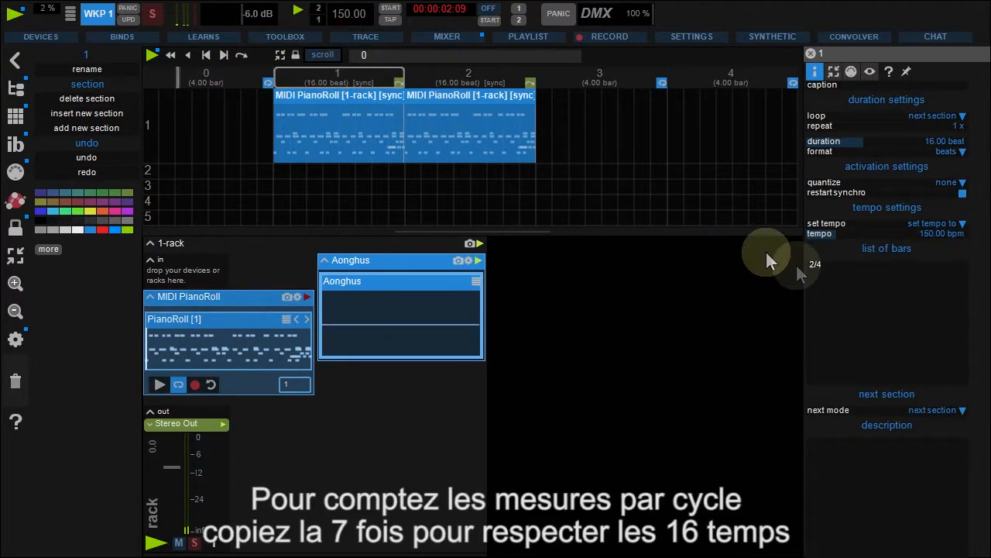
Repeat the 2/4 entry on separate lines in section 1's list of bars to cover its 16 beats, and play the section
left_click(818, 275)
left_click_drag(831, 270, 820, 269)
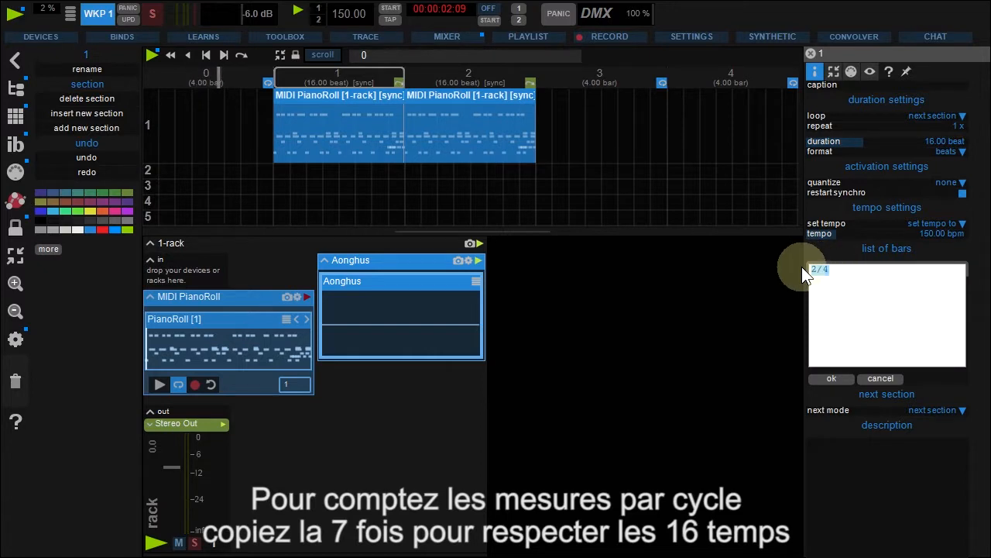
left_click(836, 271)
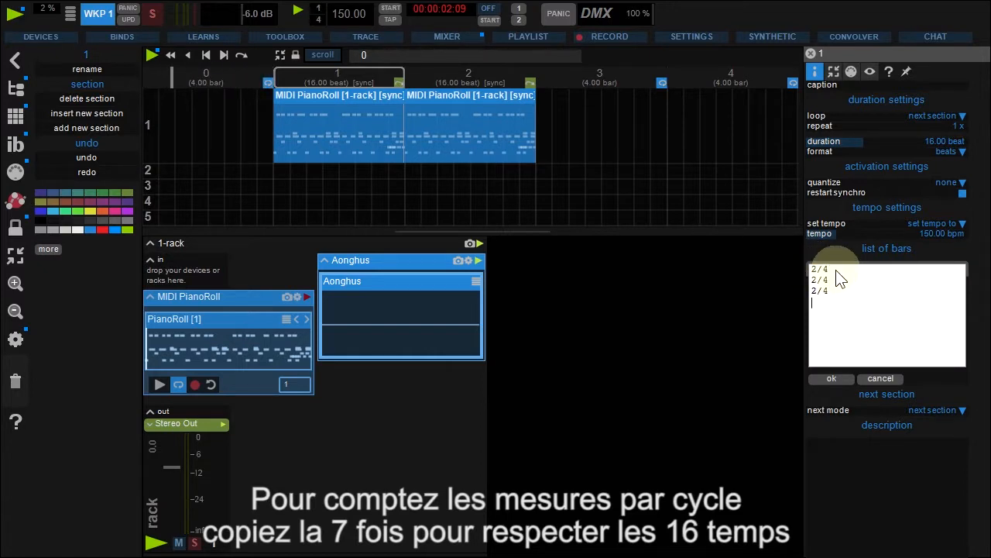
type("2/4")
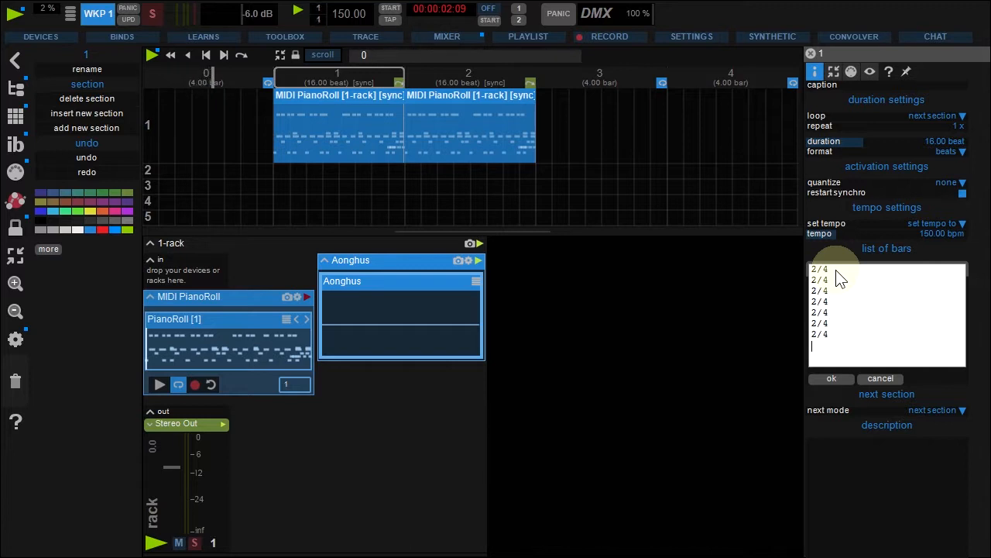
left_click(840, 380)
left_click(292, 81)
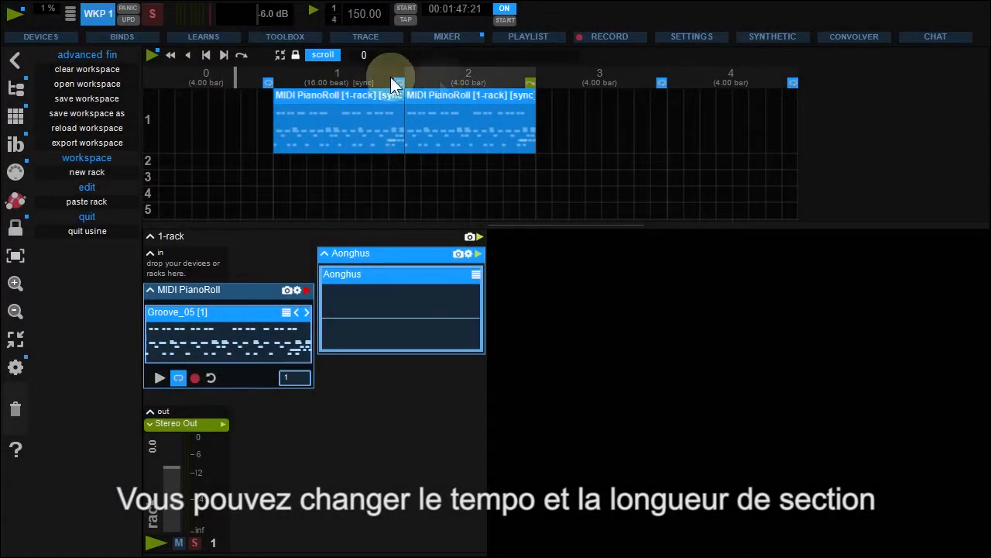
Clear the workspace, and add the GROOVE Matrix patch from the library's Groove machines folder to the empty patch slot in 1-rack
left_click(94, 69)
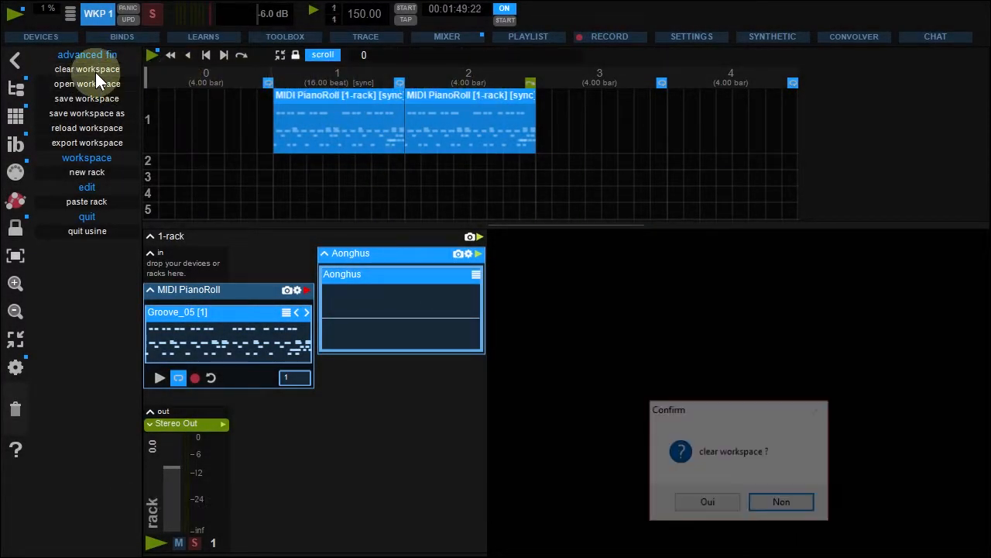
left_click(707, 503)
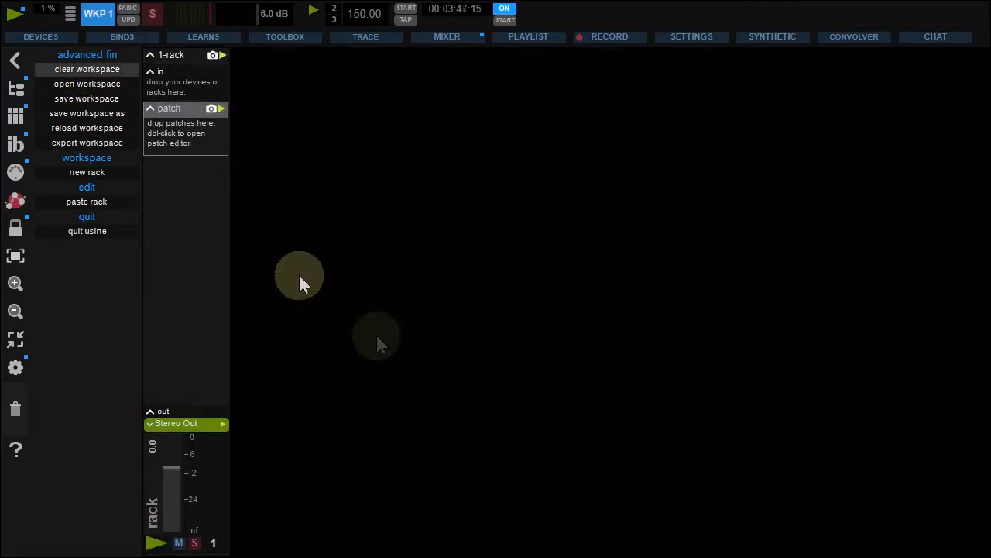
left_click(16, 89)
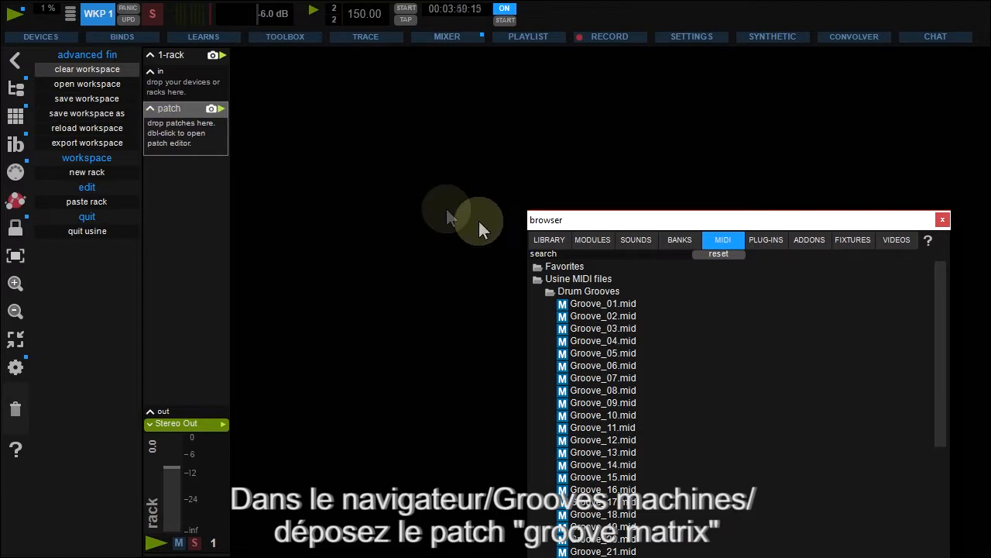
left_click(547, 242)
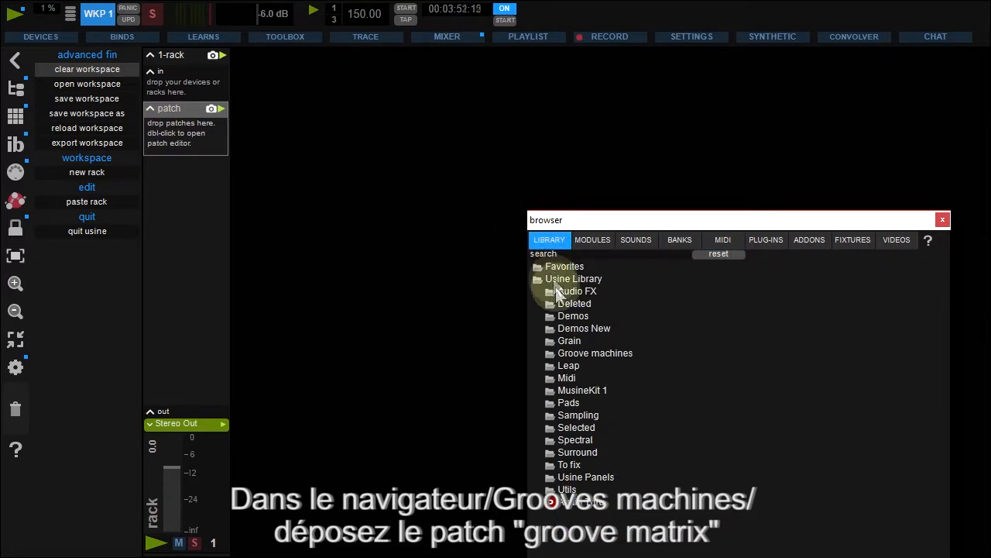
left_click(569, 354)
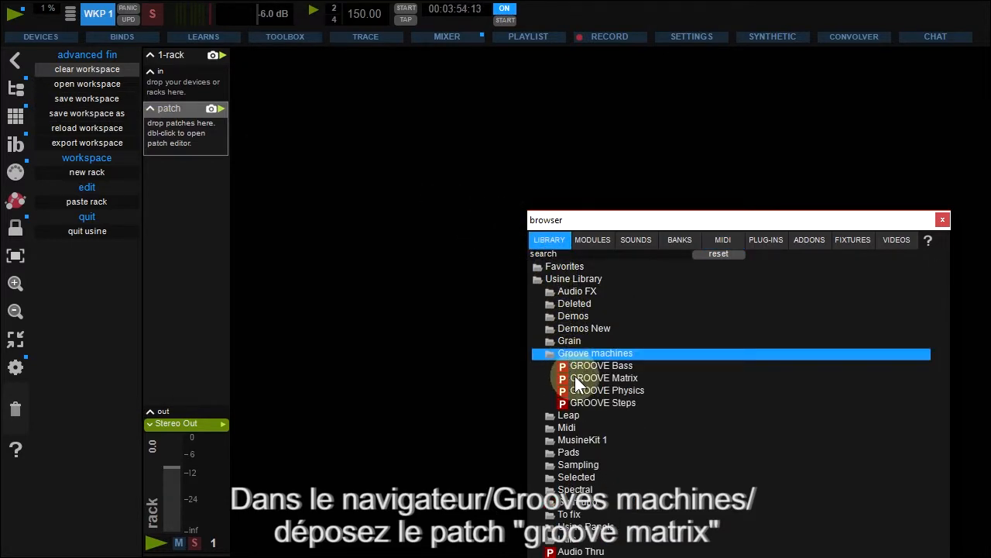
left_click_drag(561, 379, 168, 138)
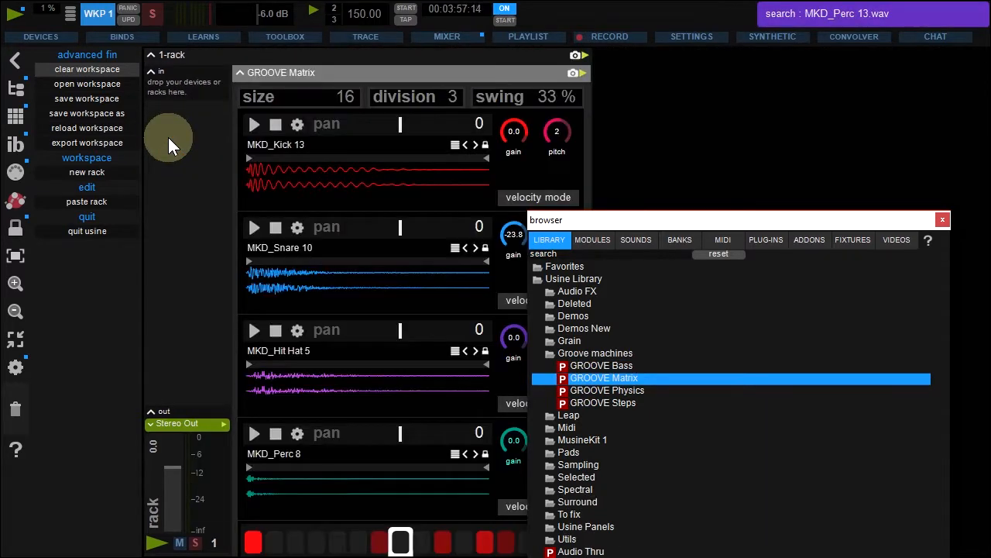
Shrink the GROOVE Matrix patch display in the rack, and close the browser
left_click(321, 72)
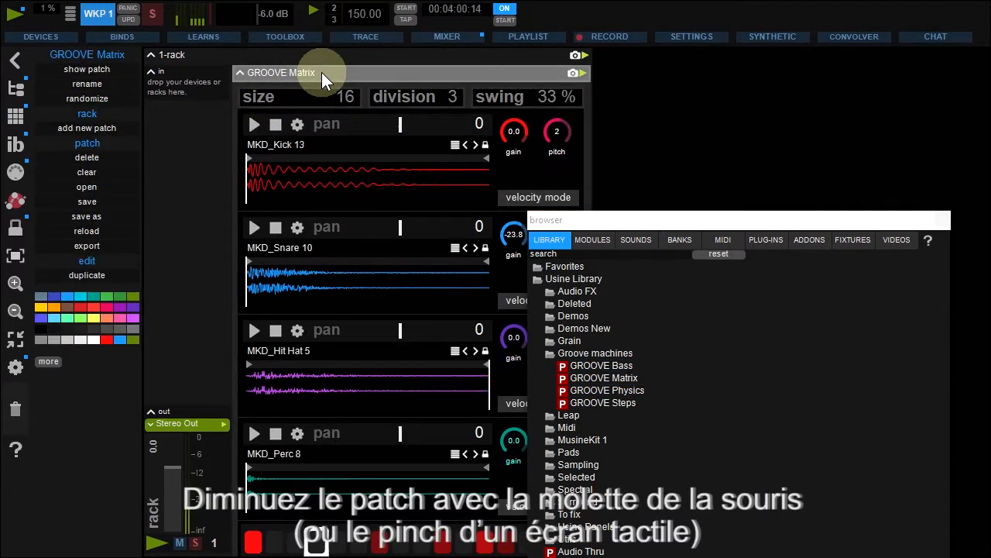
scroll(322, 72, "down", 1)
scroll(322, 72, "down", 3)
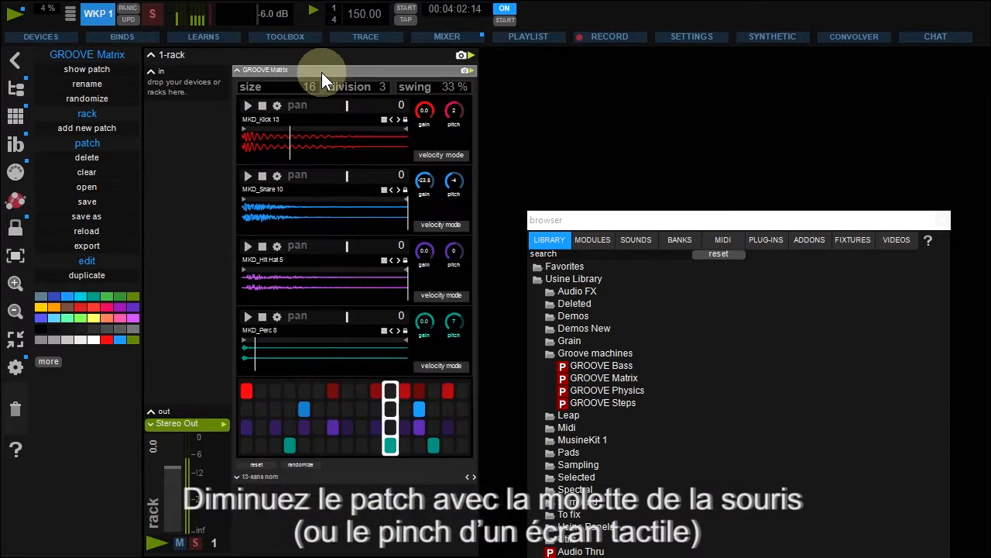
scroll(321, 72, "up", 1)
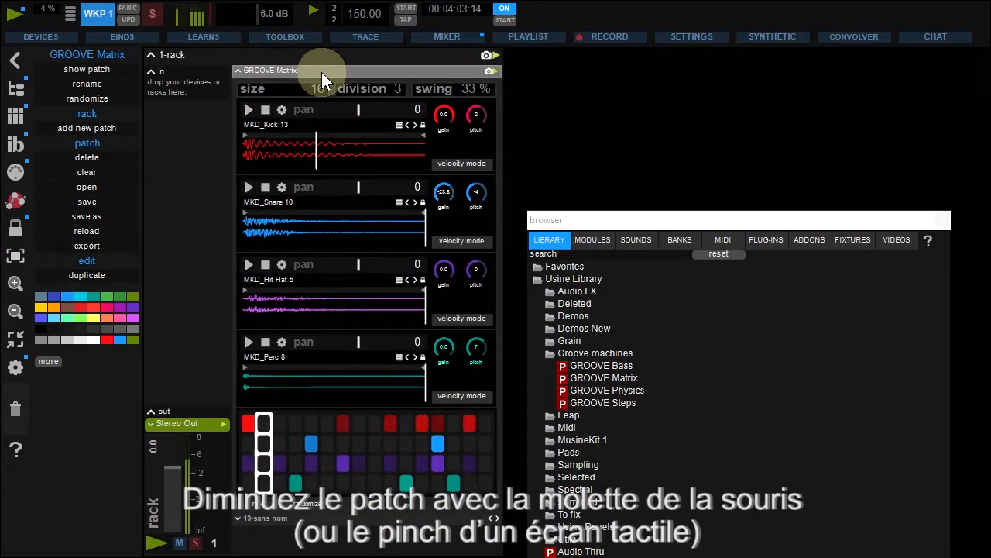
left_click(941, 220)
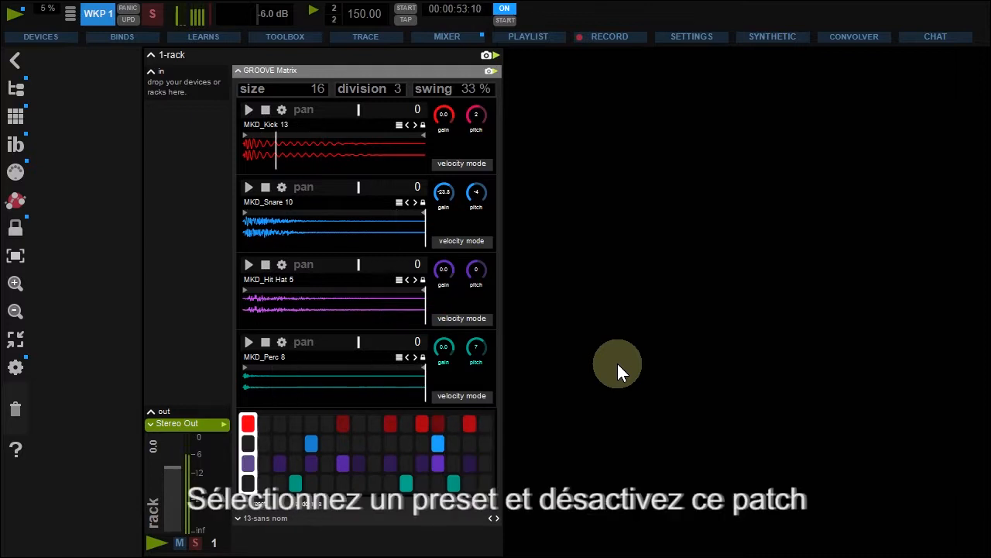
Recall preset 2-sans nom in the GROOVE Matrix patch, and deactivate the patch
left_click(239, 522)
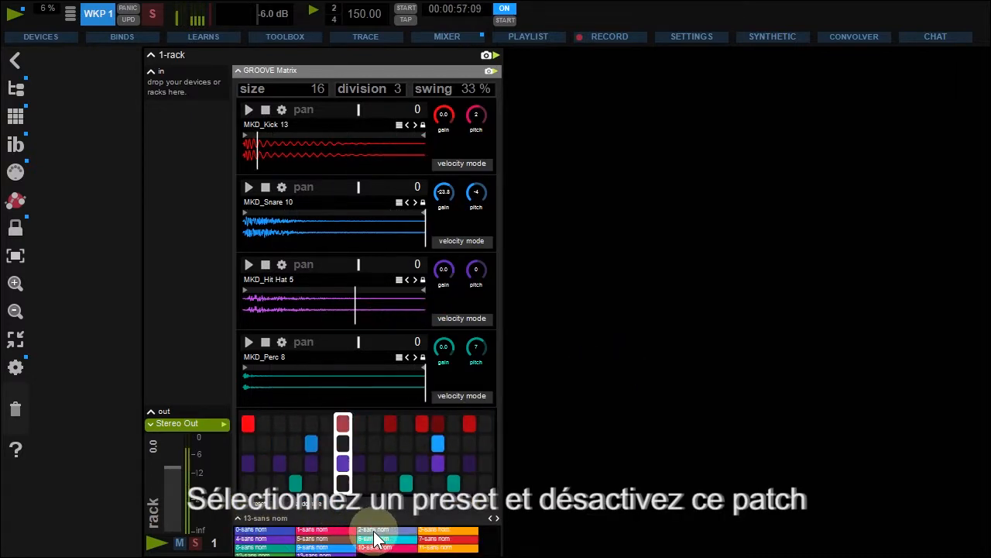
left_click(375, 531)
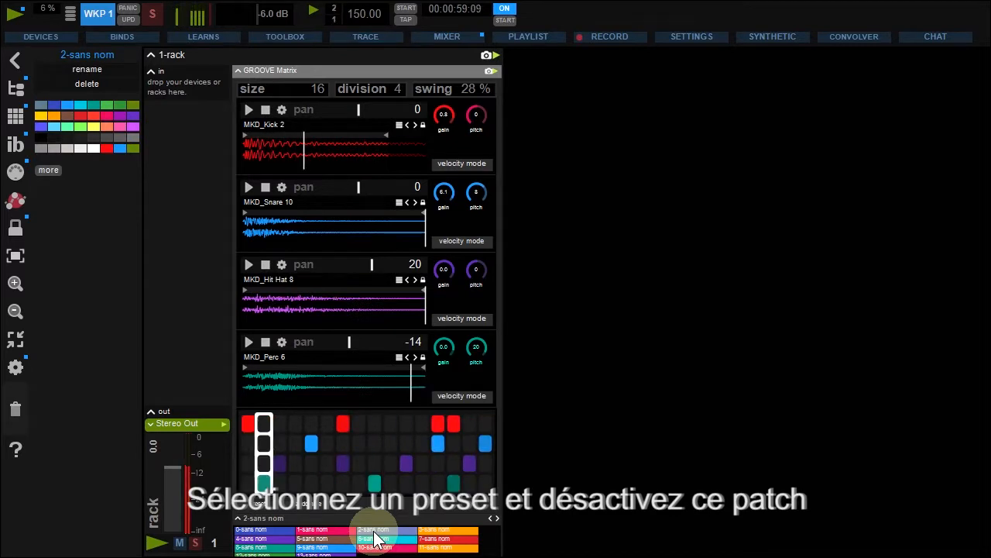
left_click(495, 72)
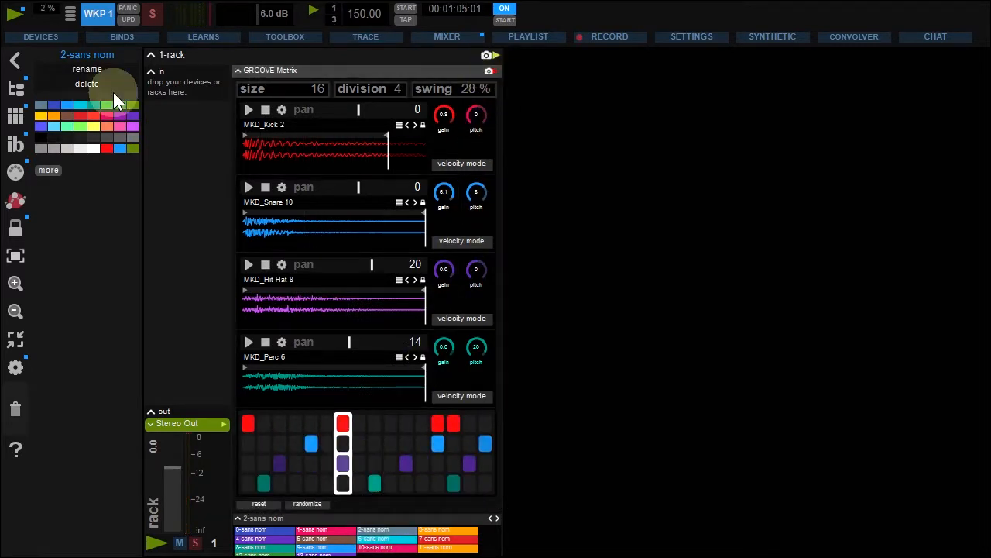
Open the grid, place the GROOVE Matrix patch on line 1 of section 1, and extend it across section 2
left_click(15, 116)
left_click(257, 208)
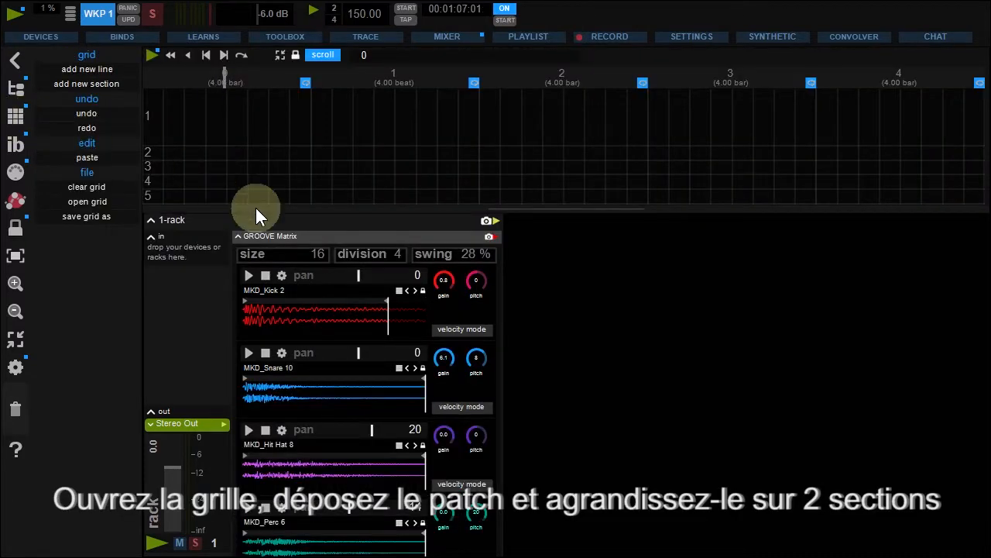
left_click_drag(292, 237, 343, 113)
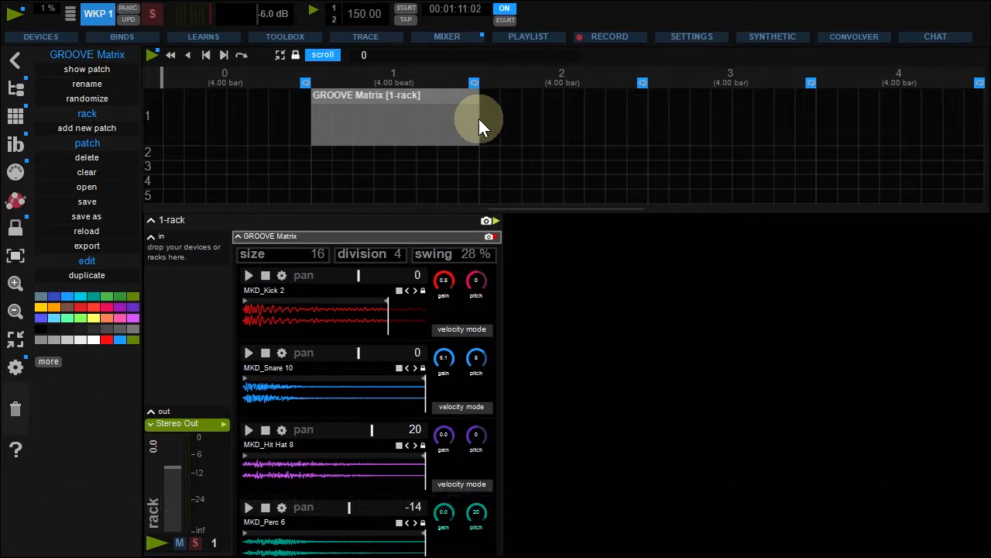
left_click_drag(479, 120, 640, 126)
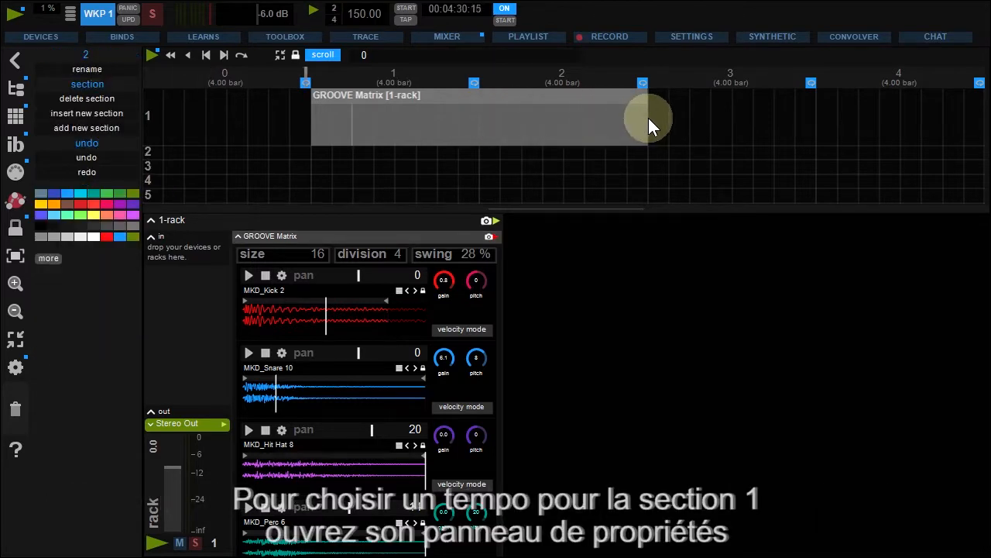
Make section 1 set its own tempo, with a value of 90 bpm
left_click(402, 73)
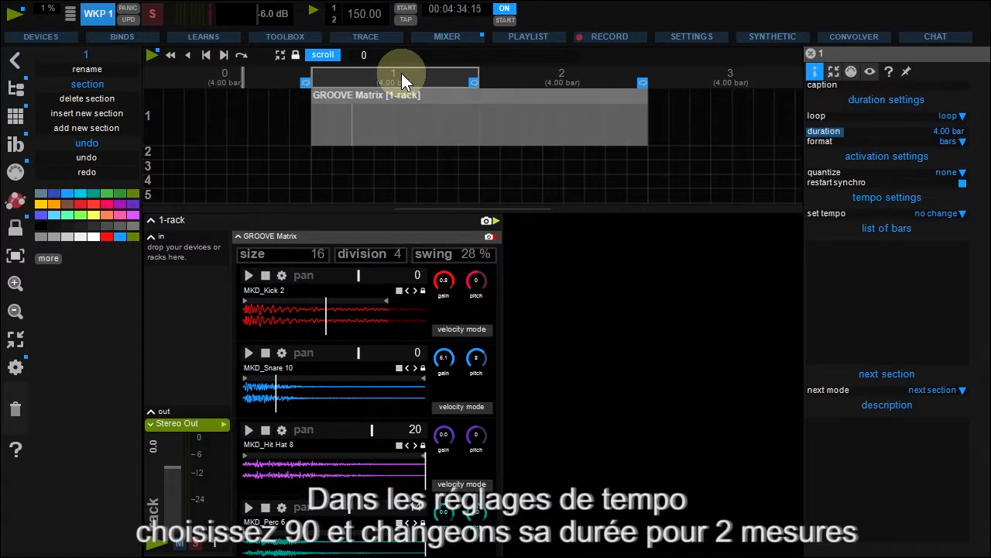
left_click(857, 214)
left_click(859, 224)
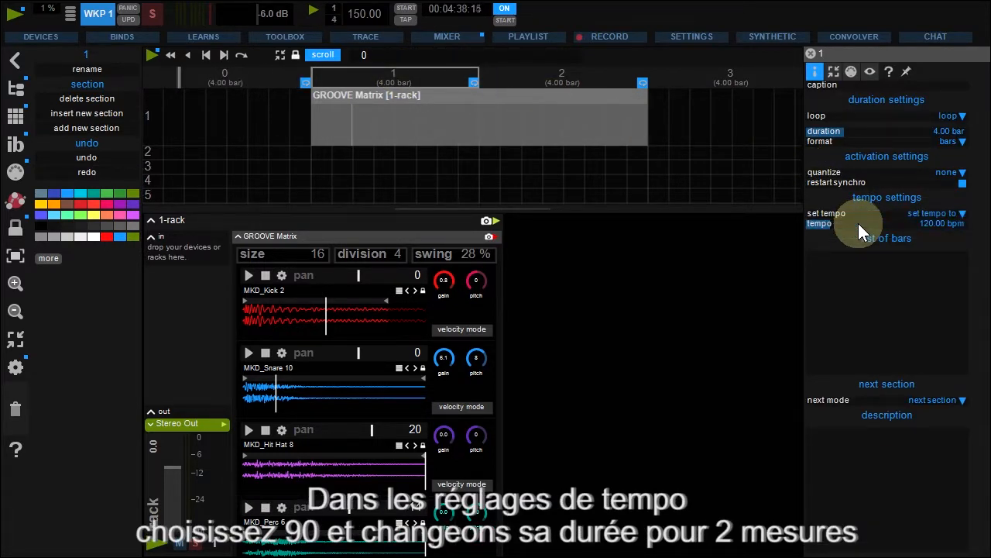
left_click(833, 228)
type("90")
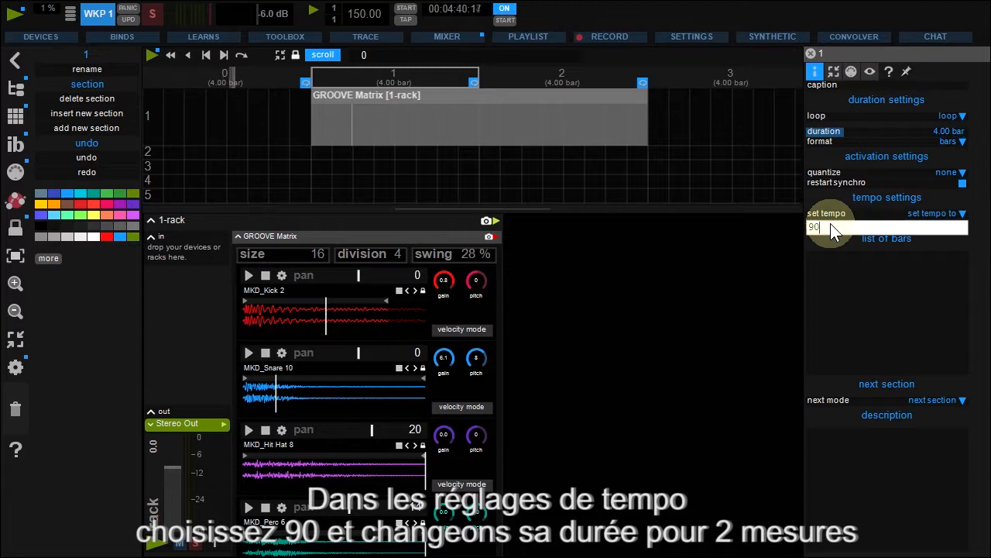
key("Return")
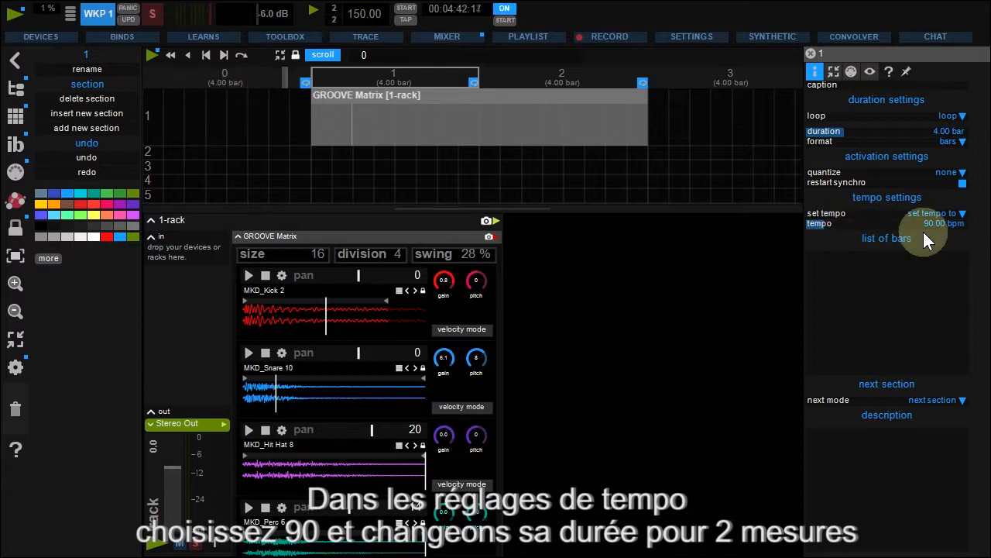
Set section 1's duration to 2 bars
left_click(845, 128)
type("2")
key("Return")
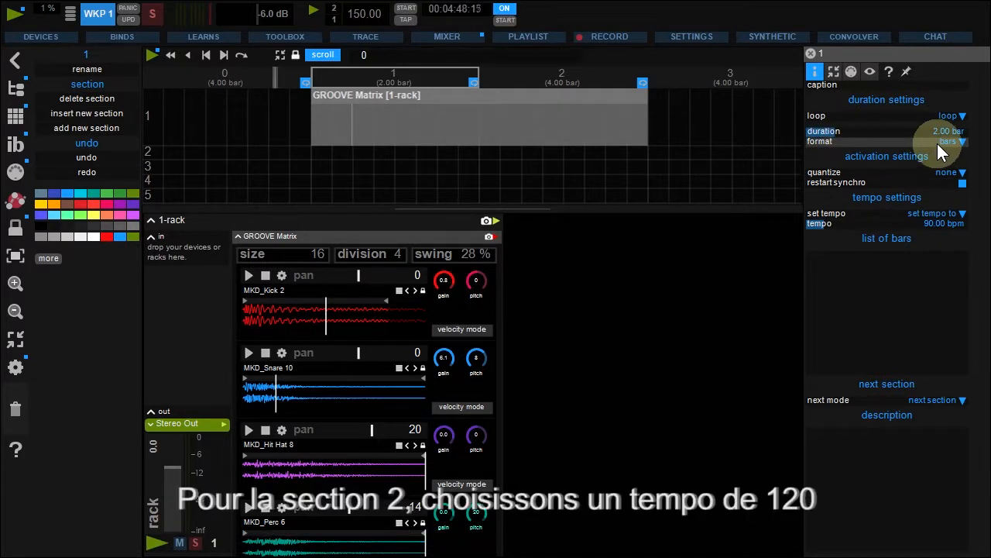
Make section 2 set its own tempo, with a value of 120 bpm
left_click(565, 72)
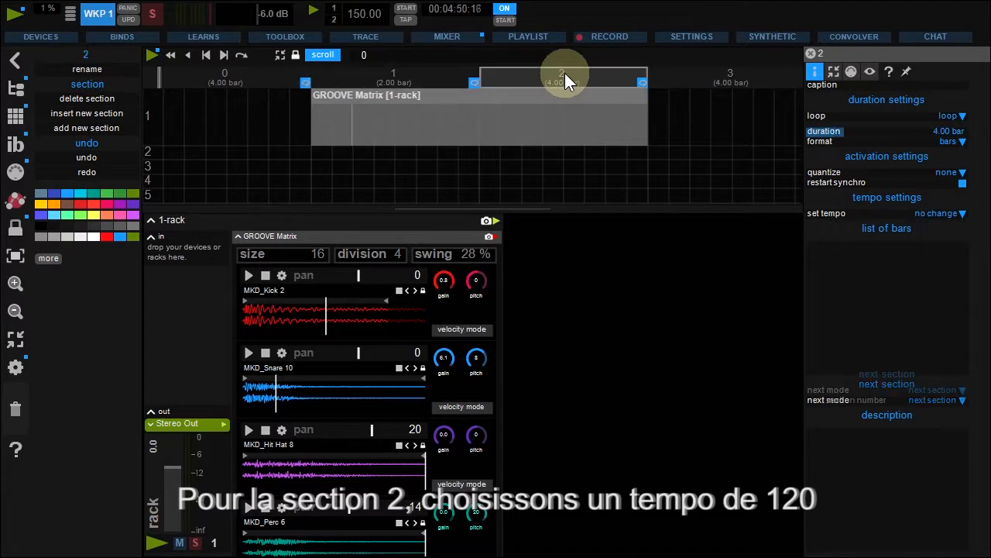
left_click(855, 212)
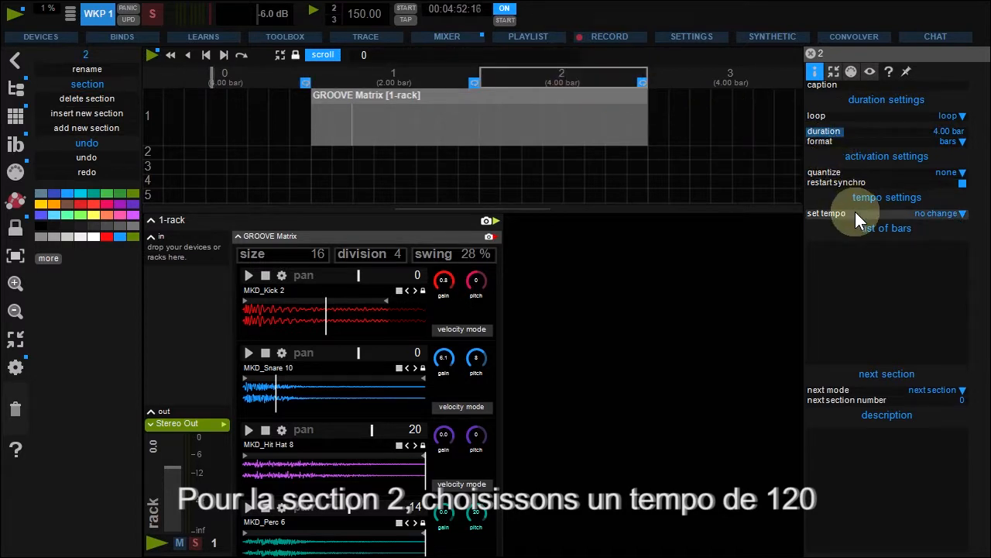
left_click(853, 225)
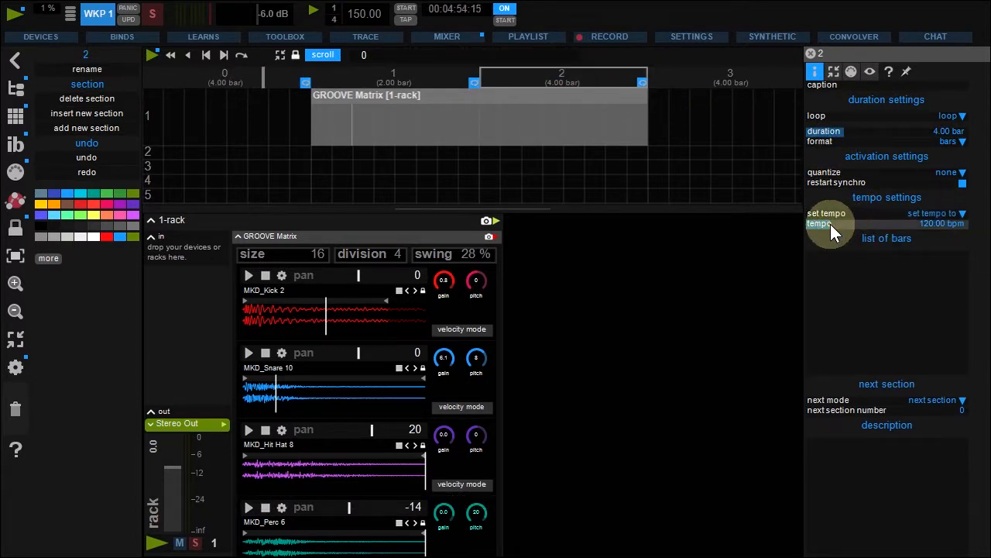
left_click(830, 223)
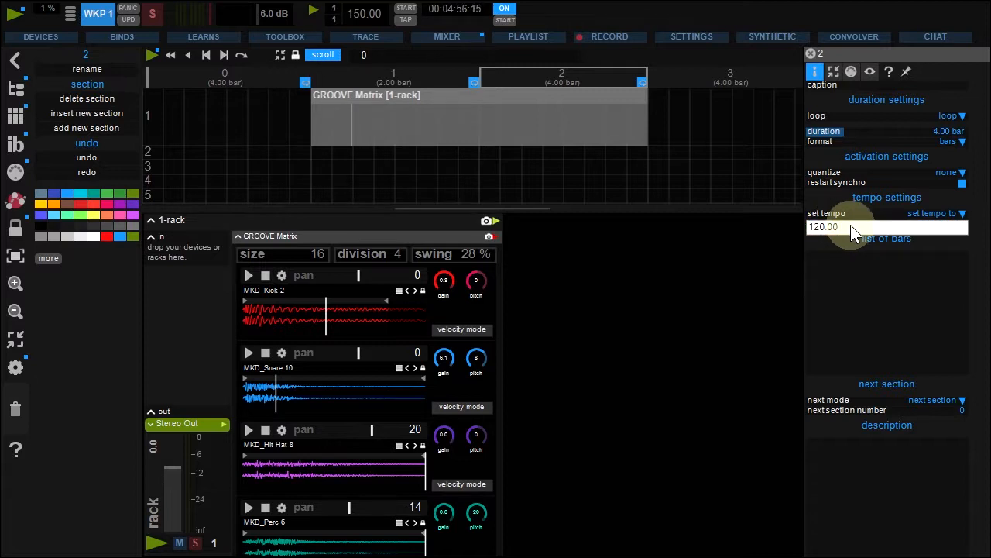
key("Return")
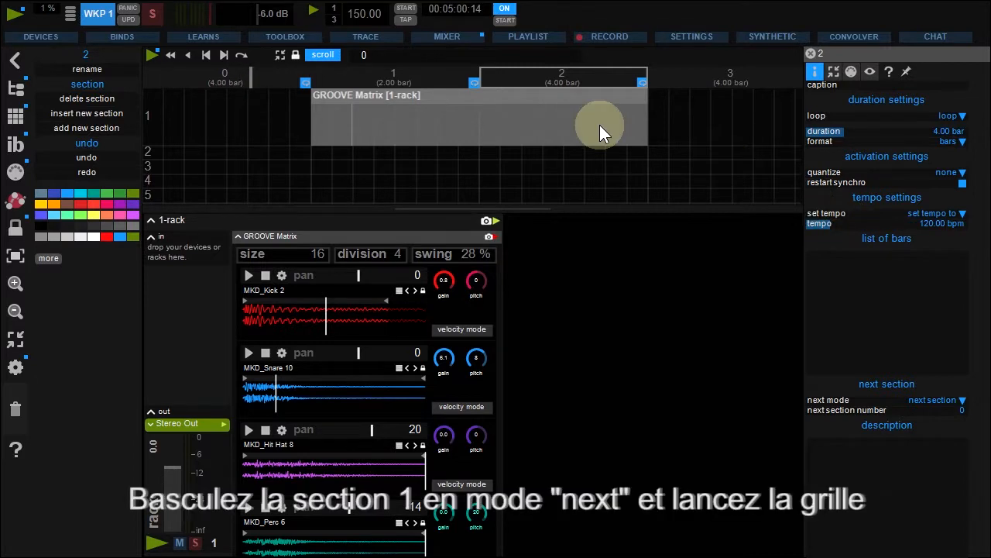
Switch section 1 from looping to next section, and advance grid playback into section 1
left_click(469, 83)
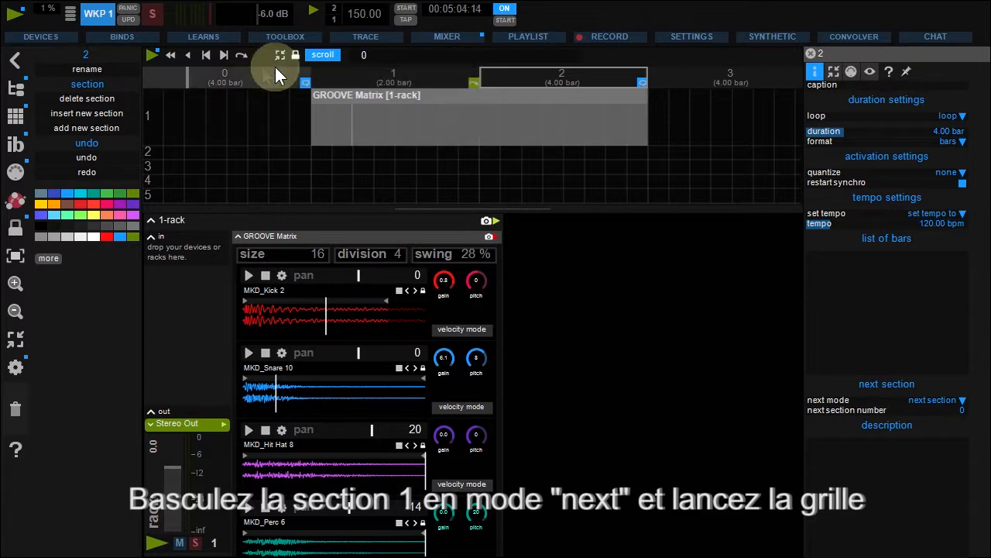
left_click(225, 56)
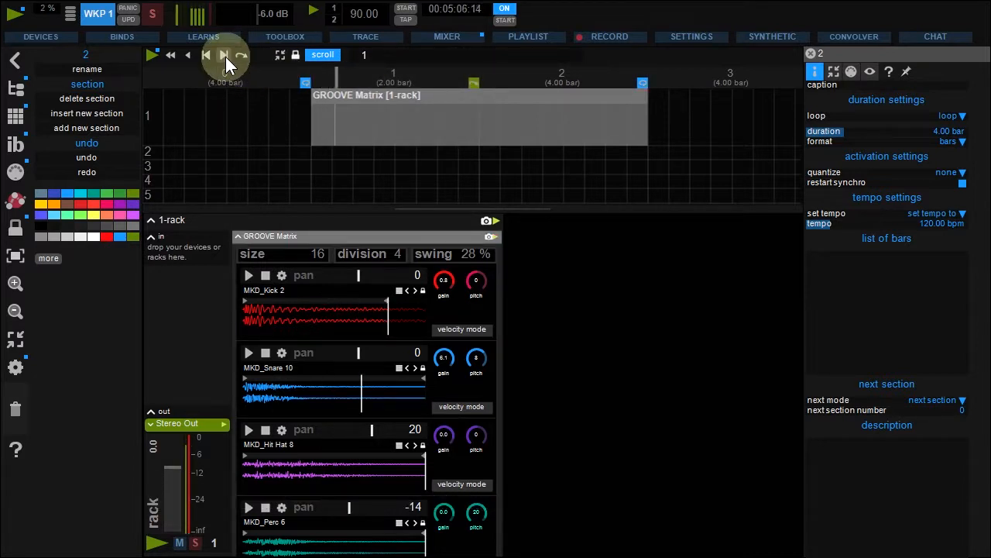